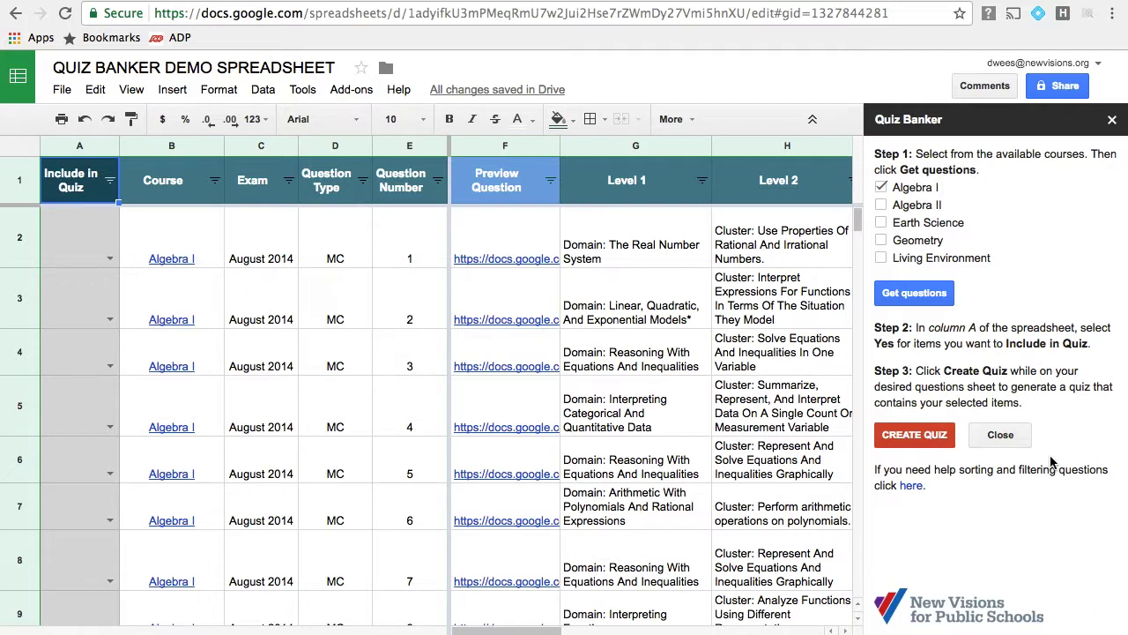
- Mark questions 1 and 2 as Yes in the Include in Quiz column
left_click(109, 258)
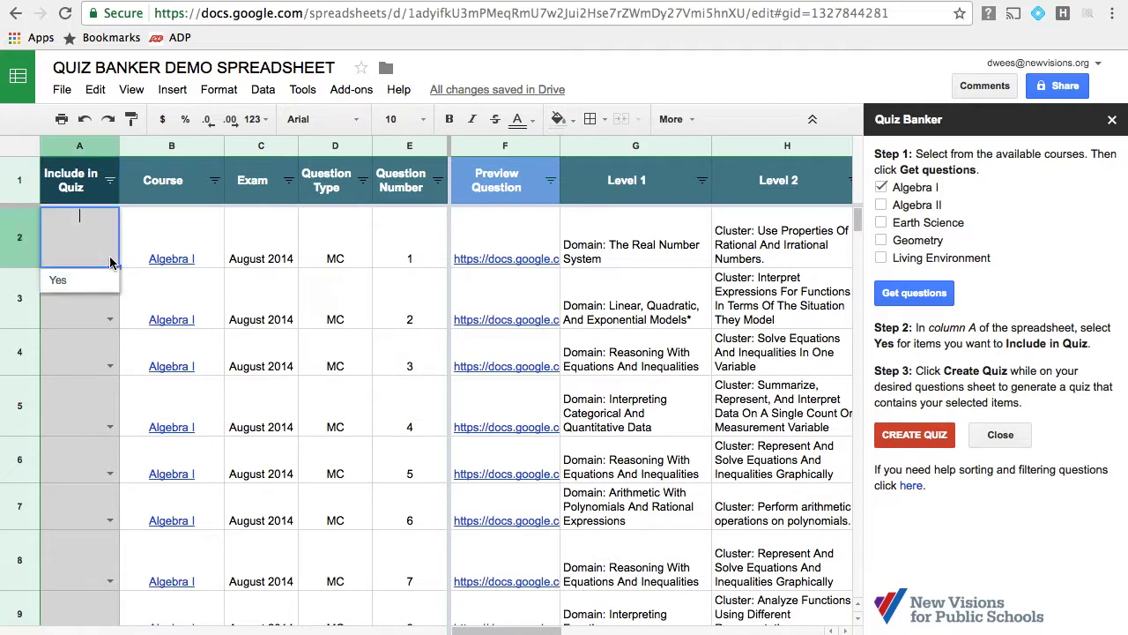
left_click(66, 281)
left_click(106, 322)
left_click(86, 342)
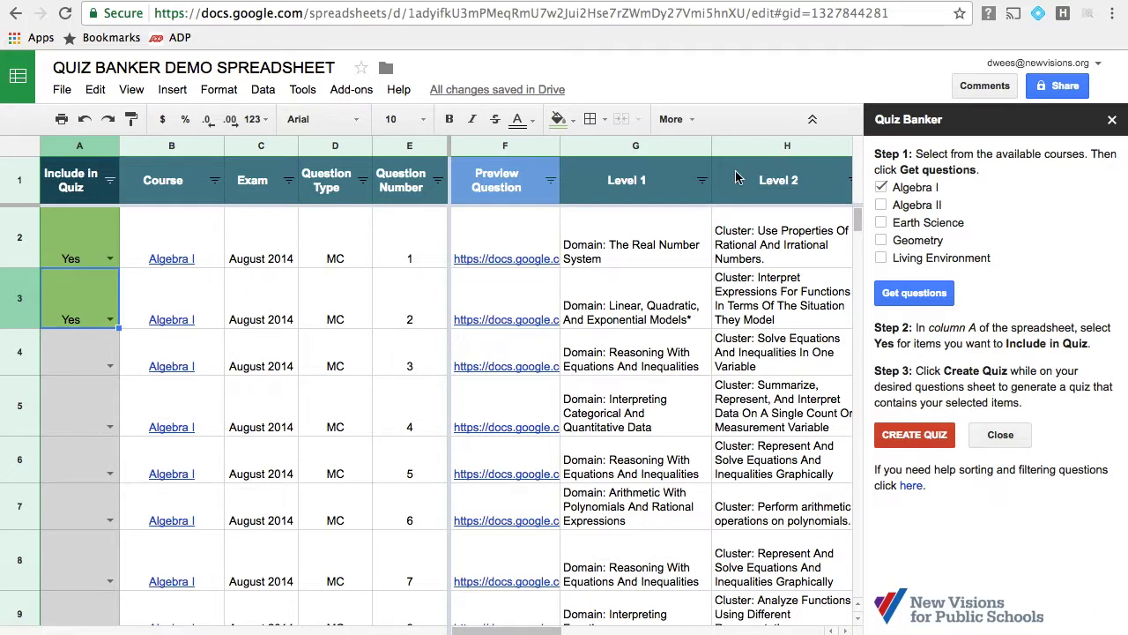
- Filter the Exam column to show only August 2014
left_click(287, 180)
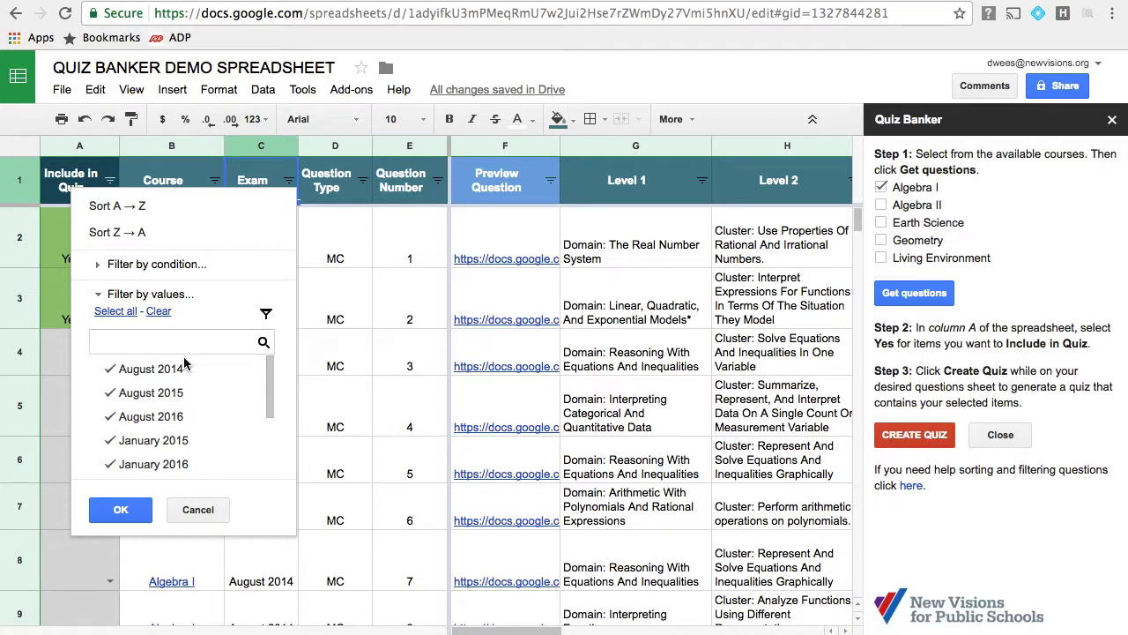
left_click(158, 313)
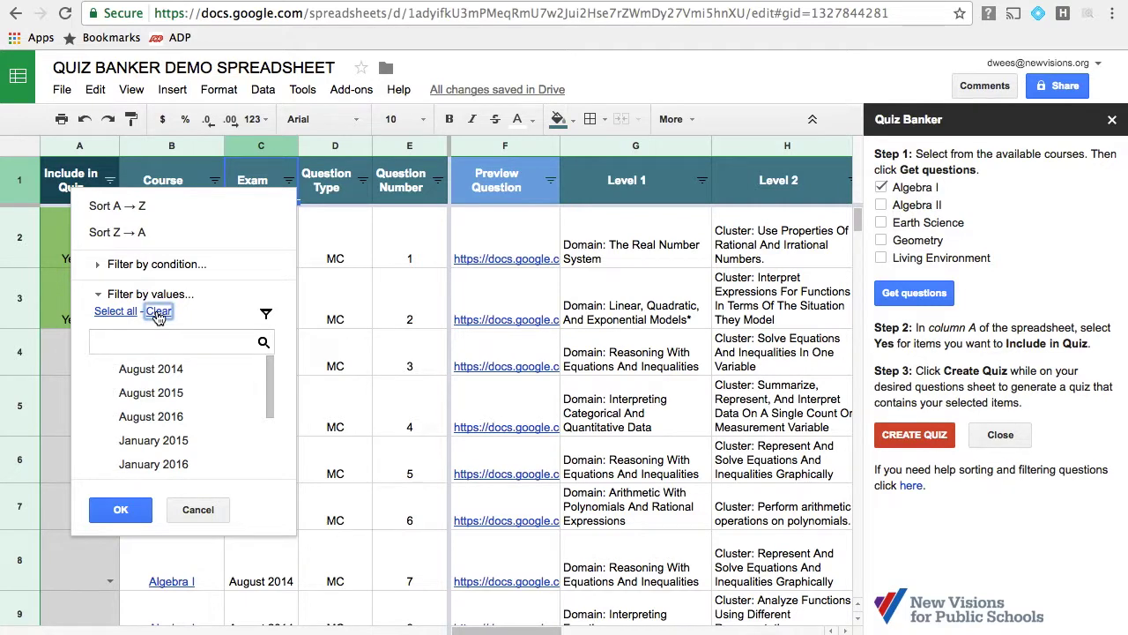
left_click(150, 379)
left_click(121, 509)
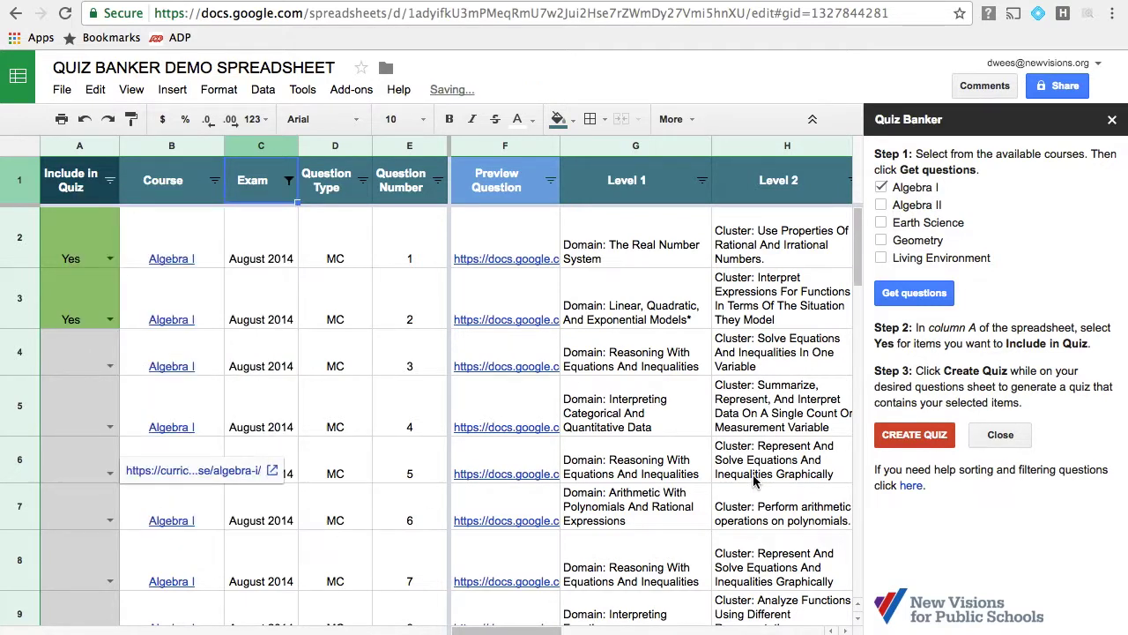
- Copy question 2's Yes down the Include in Quiz column
left_click(342, 319)
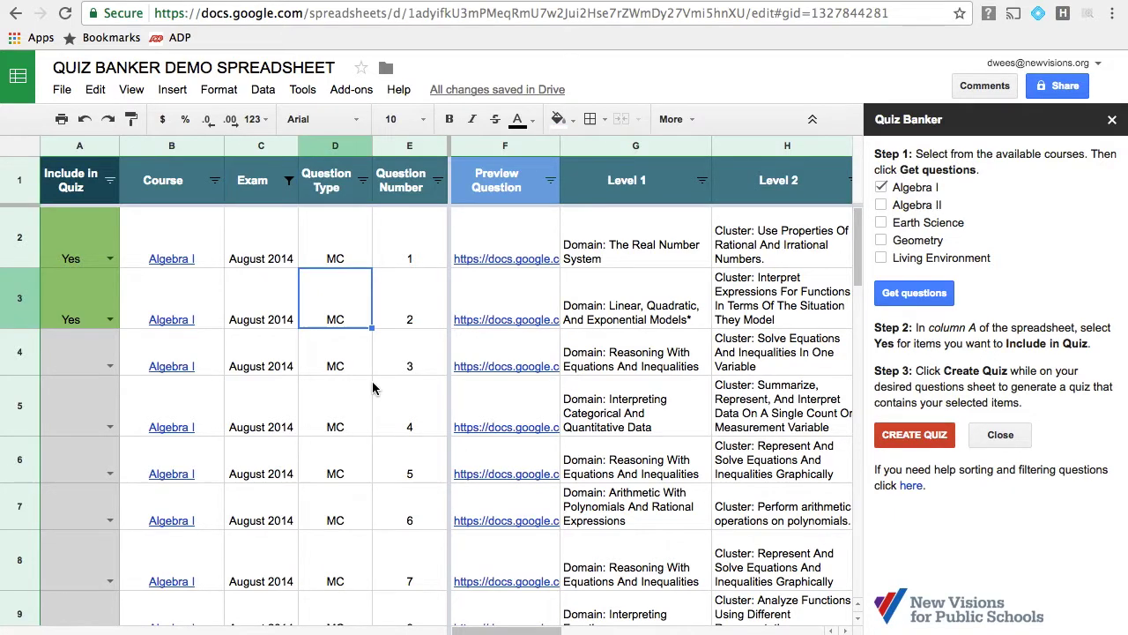
scroll(372, 388, "down", 15)
scroll(372, 388, "up", 15)
left_click(95, 320)
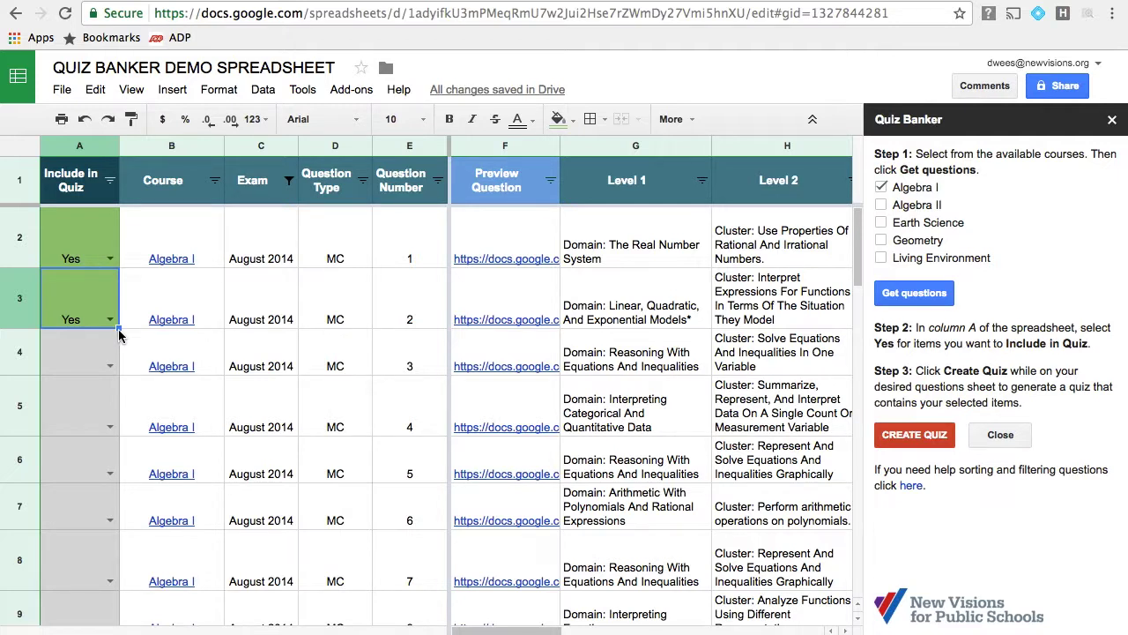
left_click_drag(116, 334, 120, 607)
- Extend the Yes values down column A through question 33
scroll(94, 483, "down", 5)
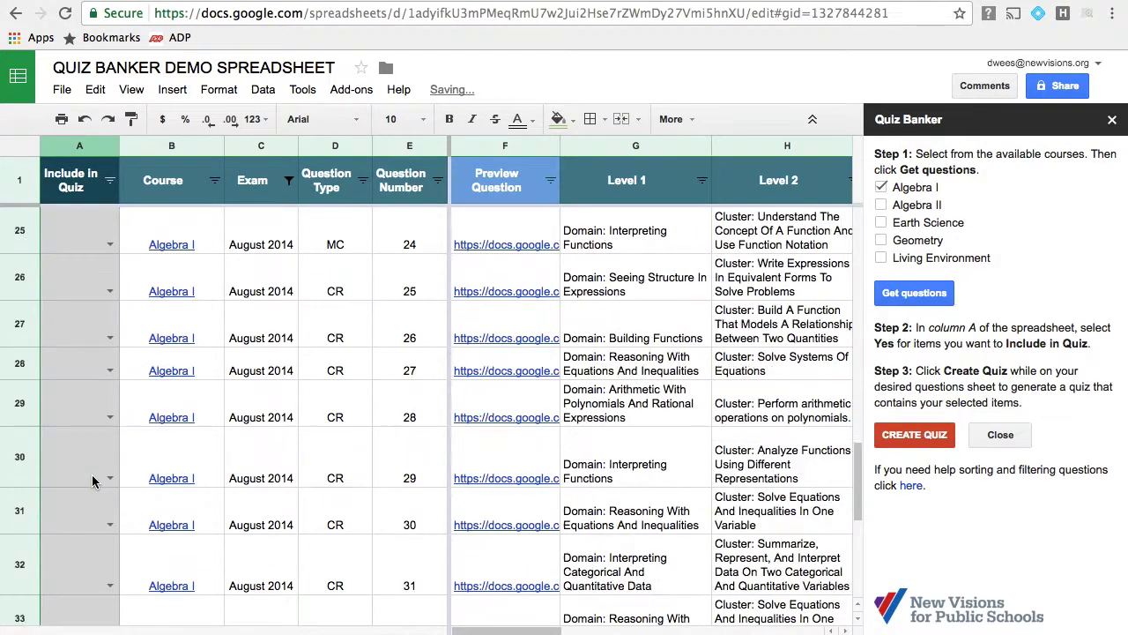
scroll(130, 282, "up", 3)
left_click_drag(118, 314, 104, 540)
scroll(106, 512, "down", 4)
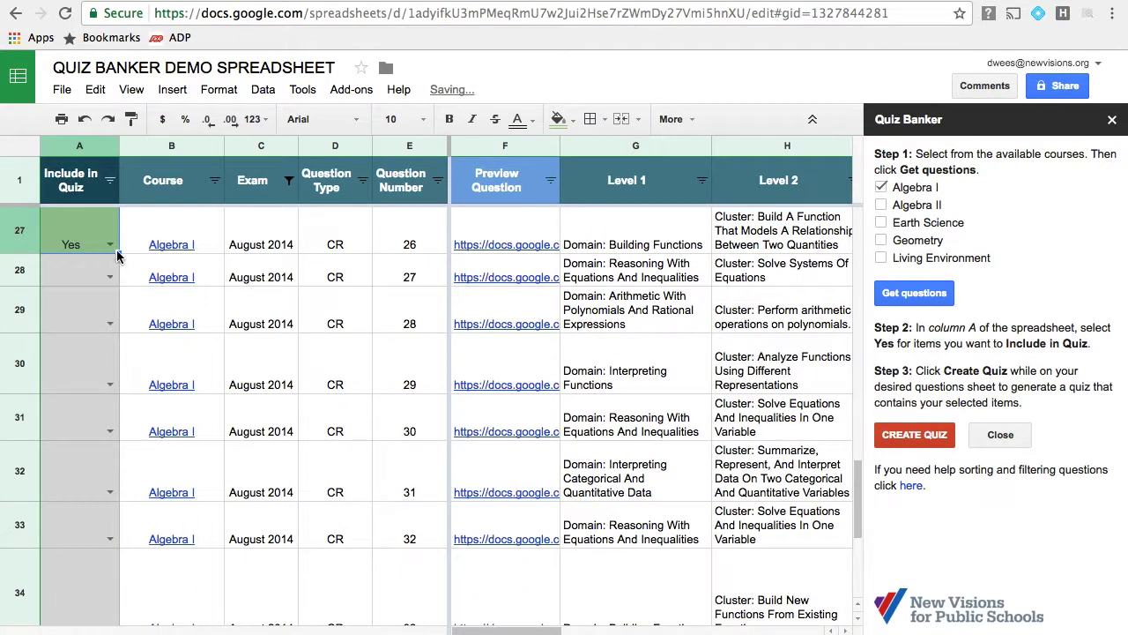
left_click_drag(118, 254, 123, 529)
- Fill Yes down to row 38, the last question, and start creating the quiz
scroll(123, 529, "down", 3)
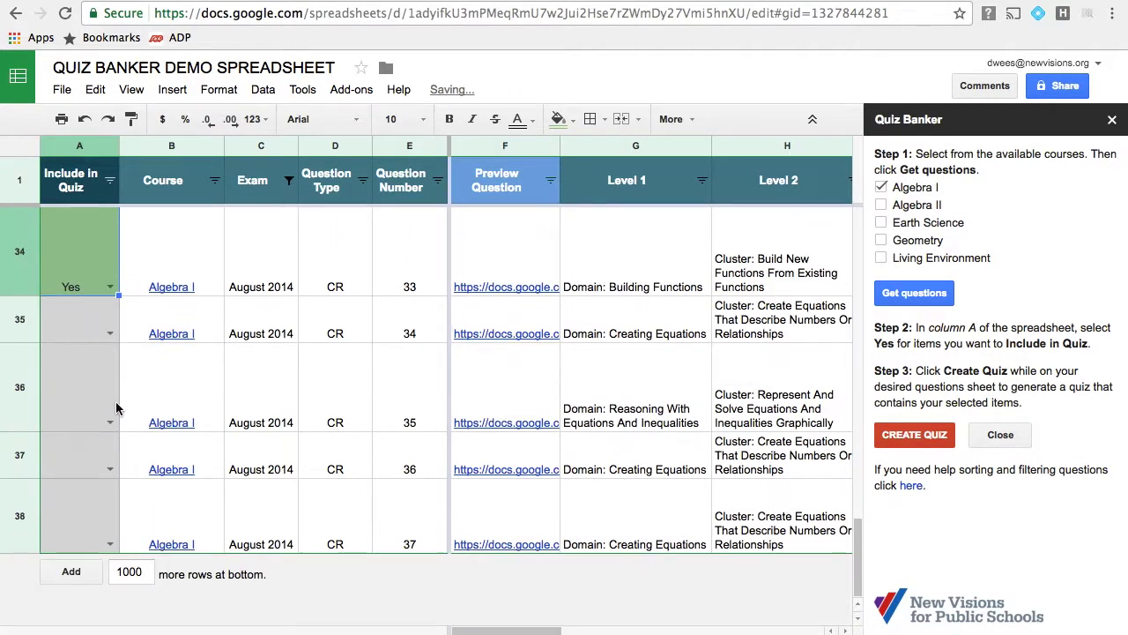
left_click_drag(119, 305, 84, 468)
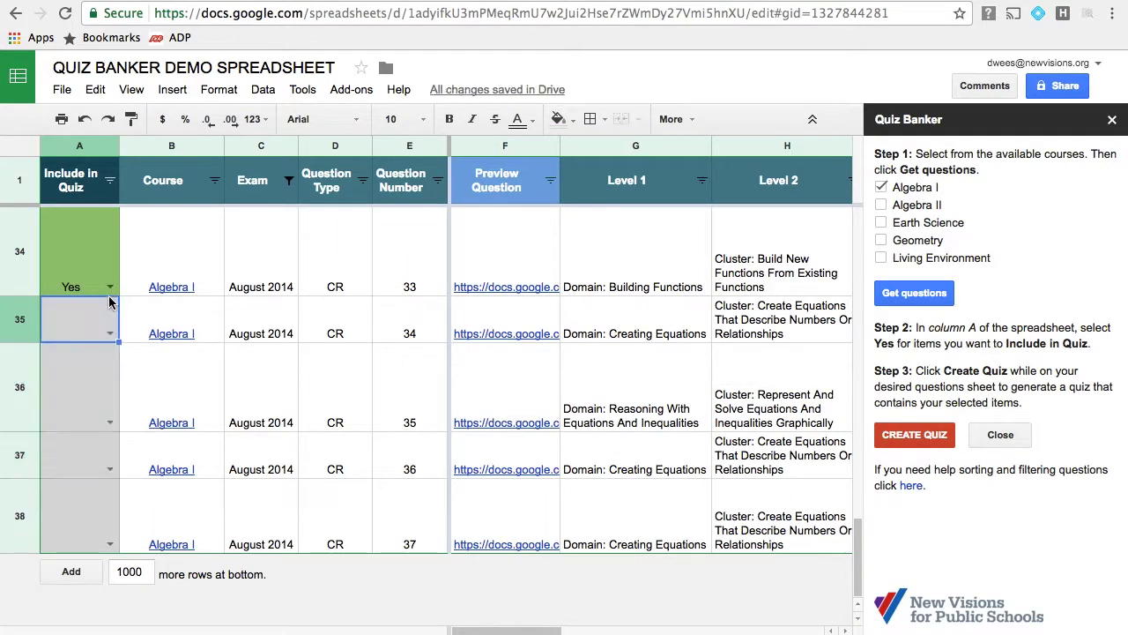
left_click(111, 308)
key("Return")
left_click(109, 291)
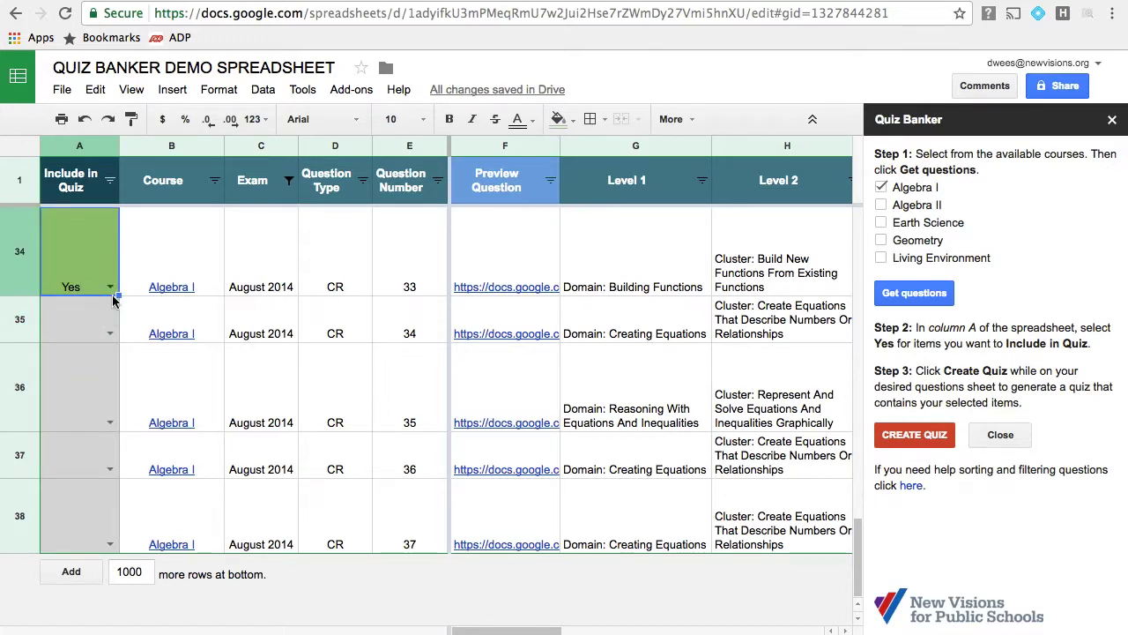
left_click_drag(118, 296, 111, 540)
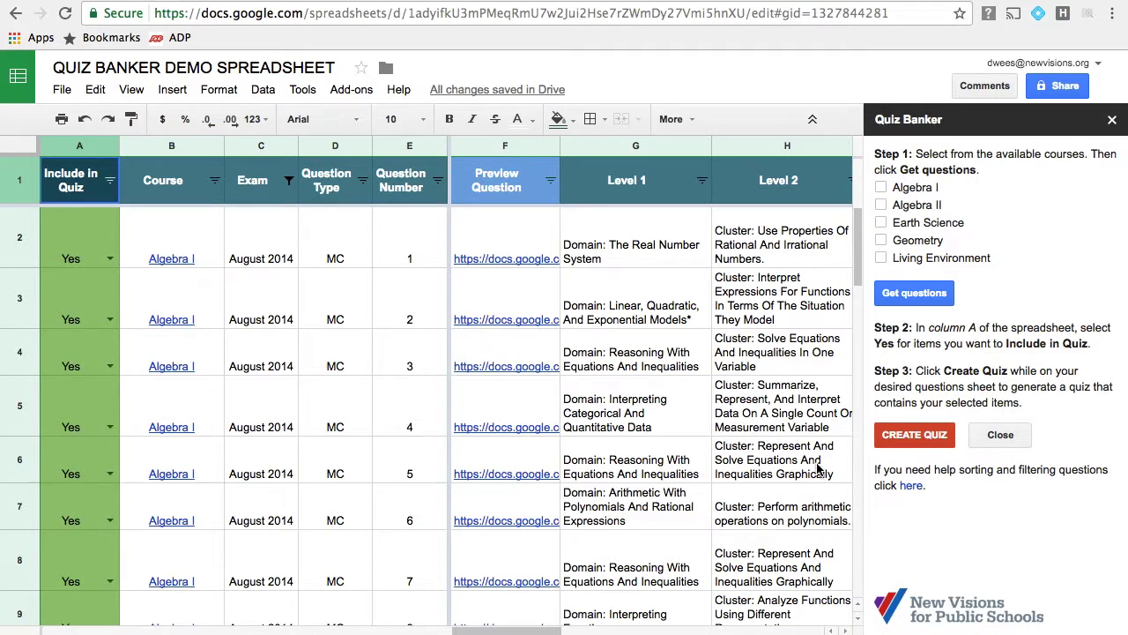
left_click(913, 437)
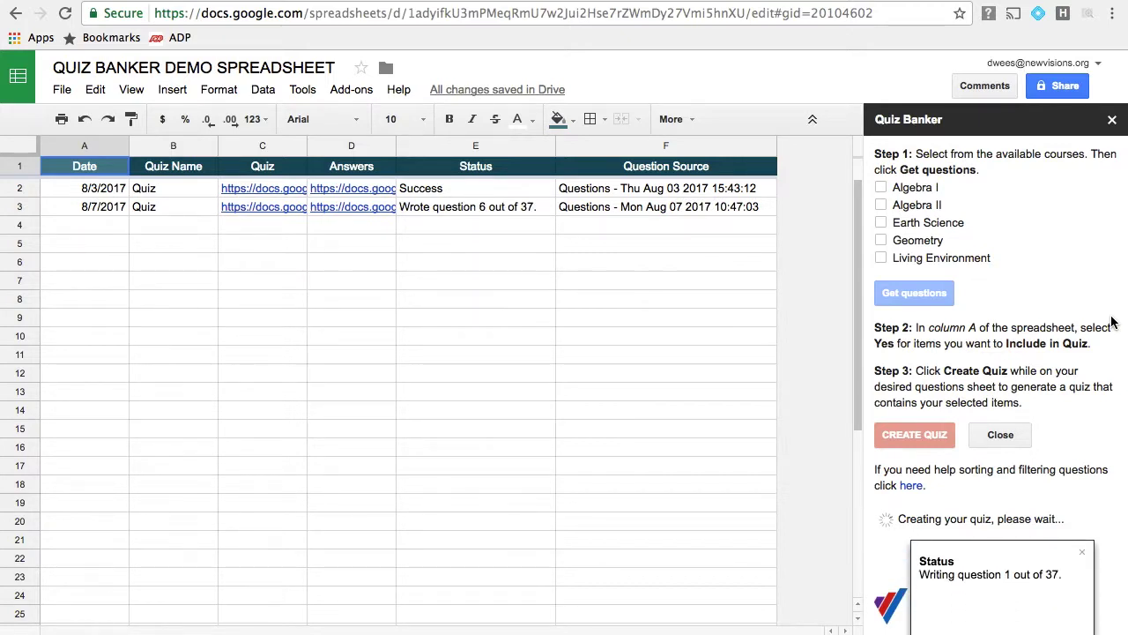
- Wait for the 8/7/2017 log entry to read Success, then open its Quiz document link
left_click(517, 207)
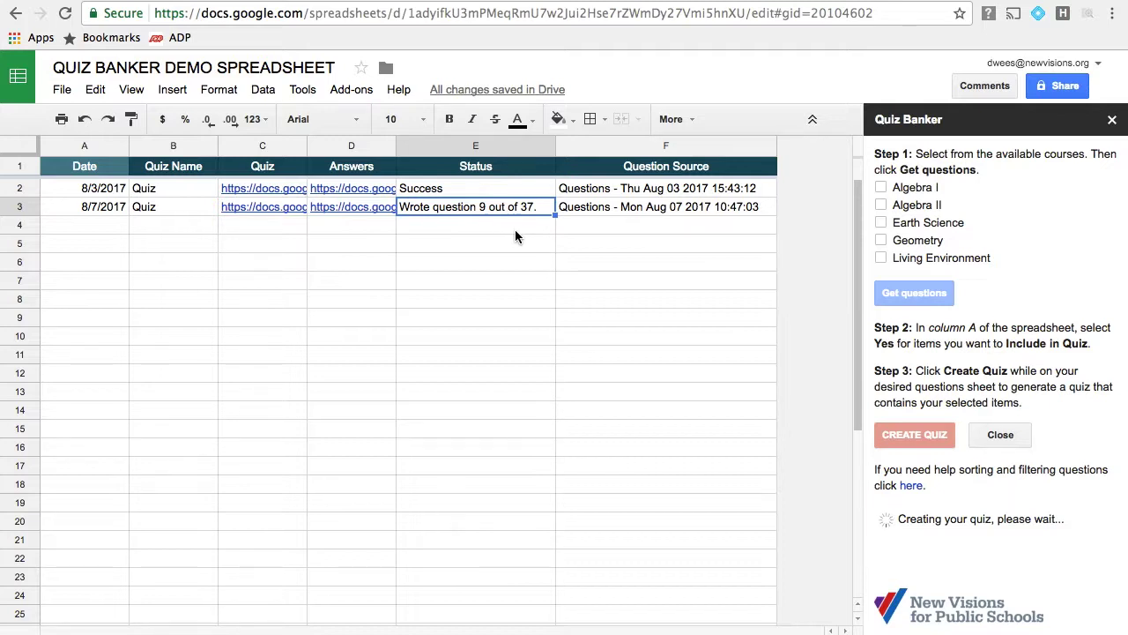
left_click(515, 231)
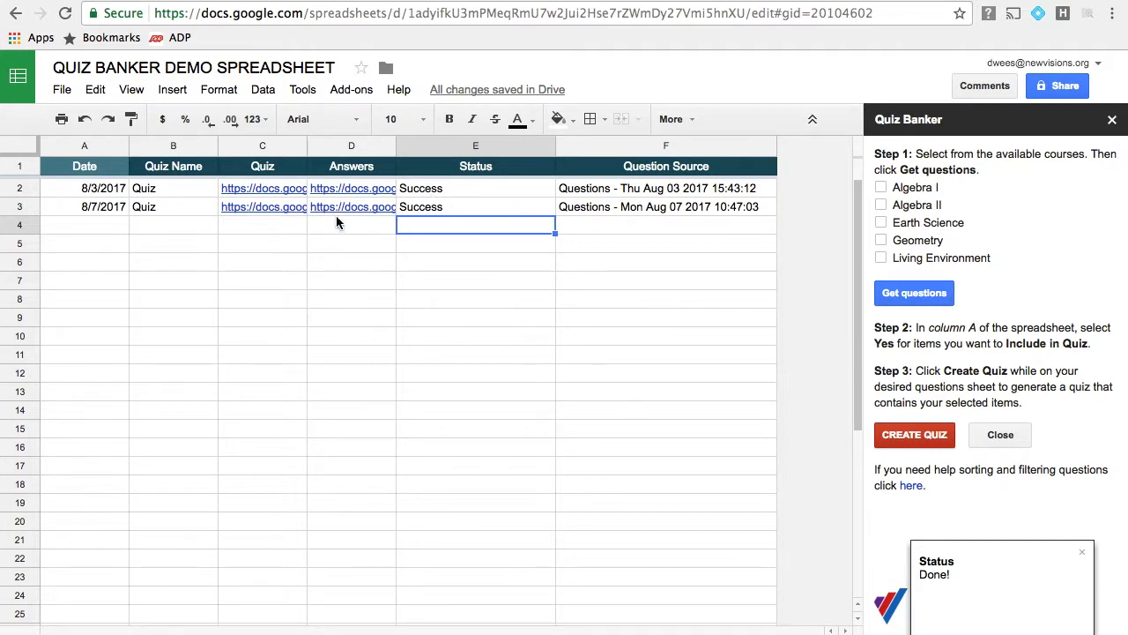
left_click(273, 208)
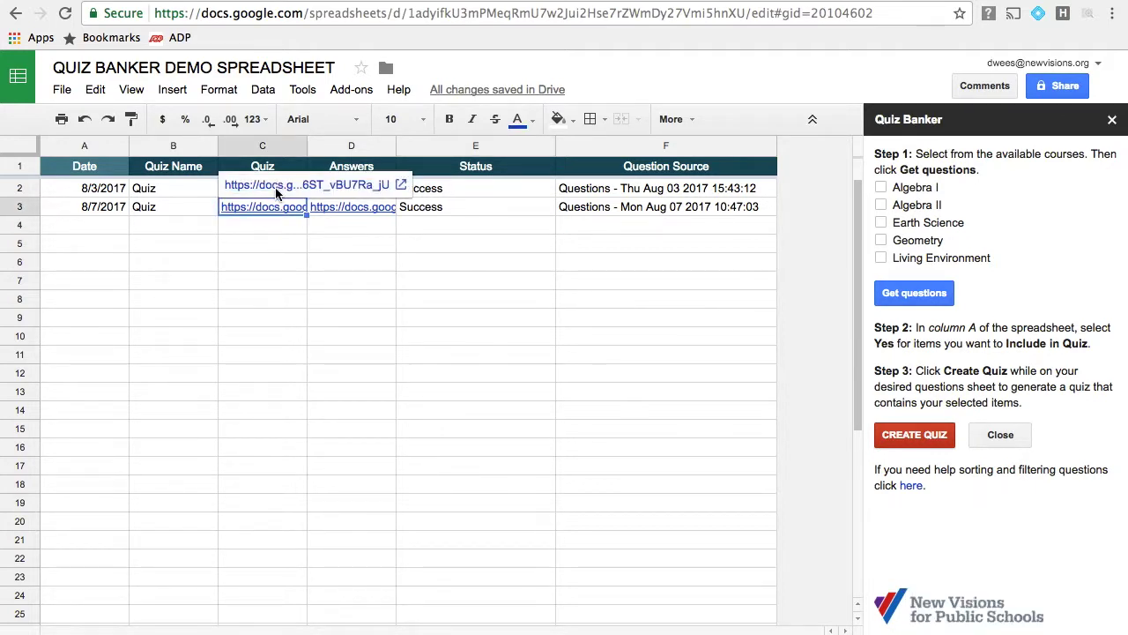
left_click(275, 185)
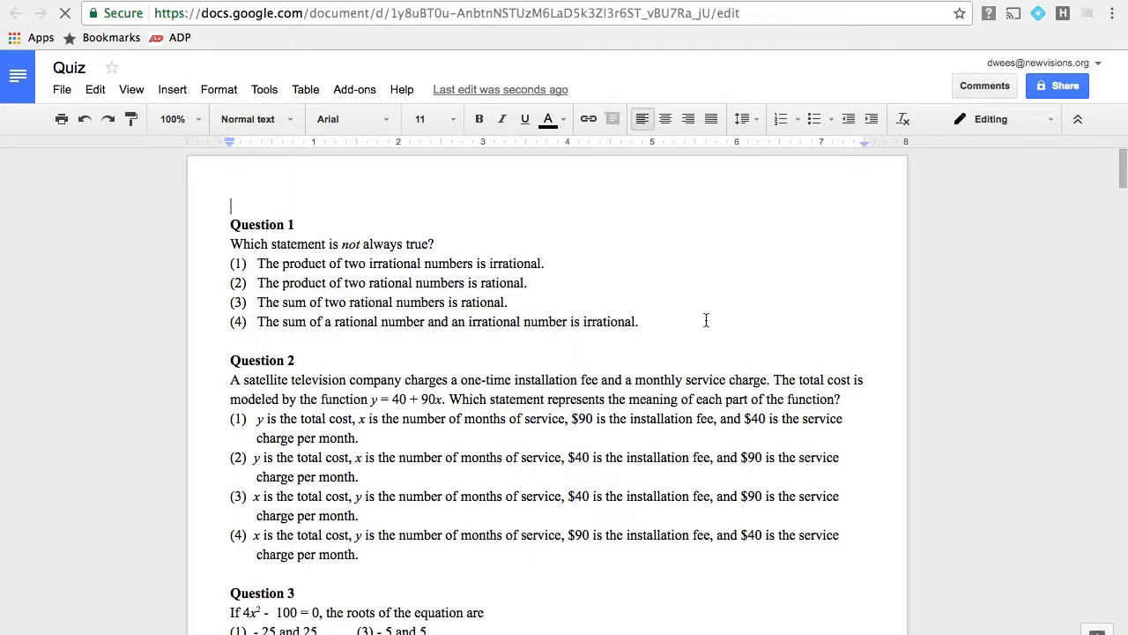
- Look through the 13-page generated Quiz document, then return to the quiz log spreadsheet
scroll(696, 321, "down", 15)
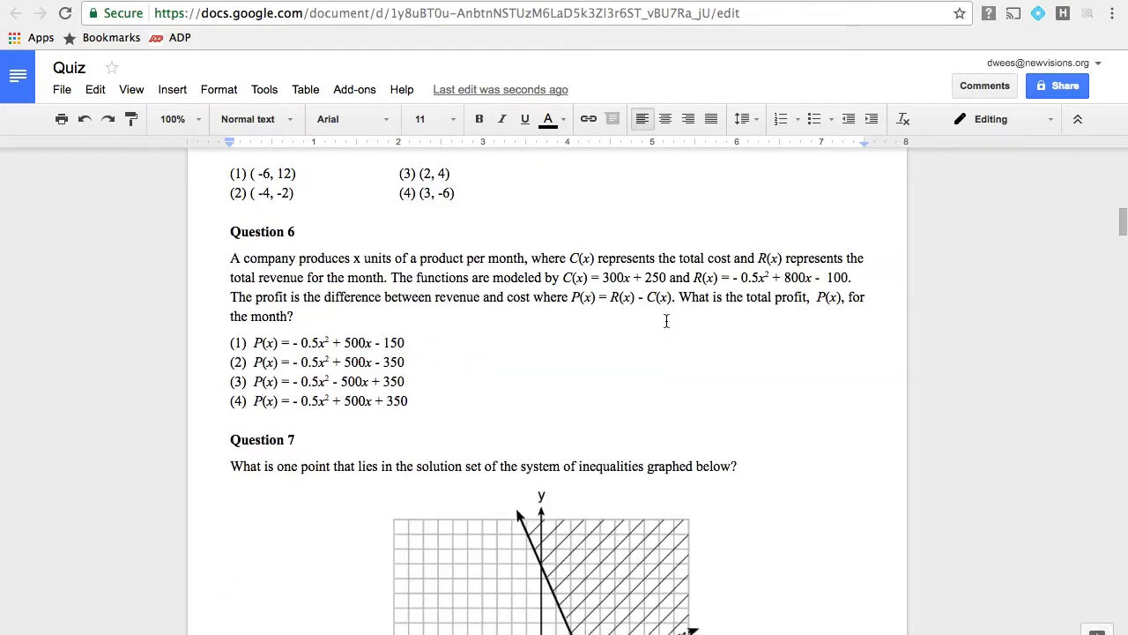
scroll(678, 327, "down", 15)
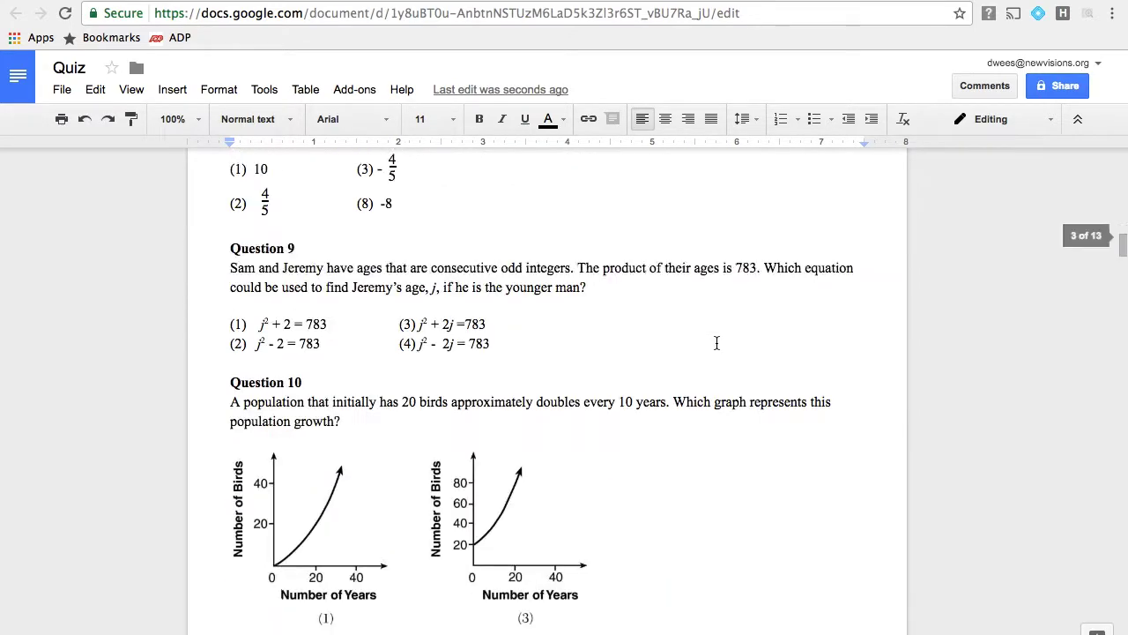
scroll(701, 342, "down", 10)
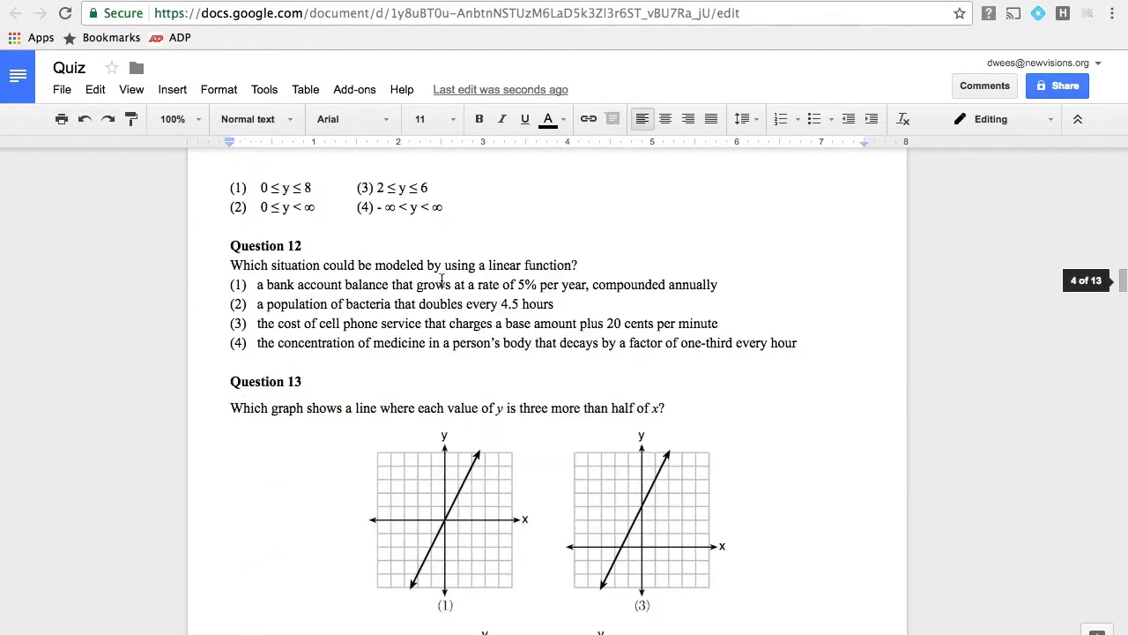
scroll(442, 280, "up", 4)
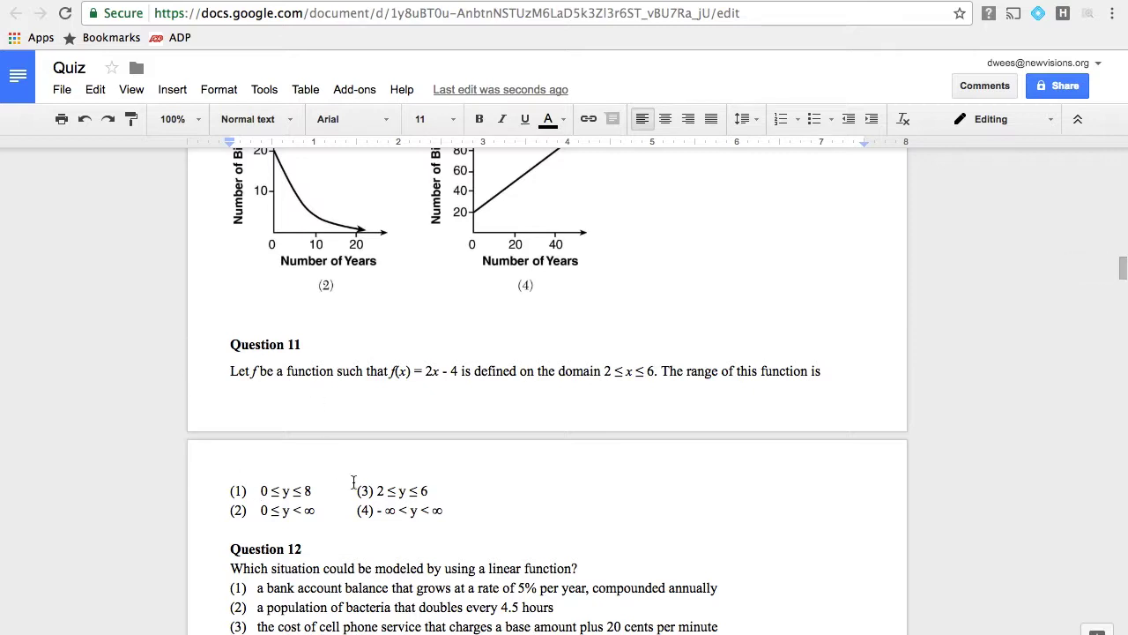
left_click(162, 2)
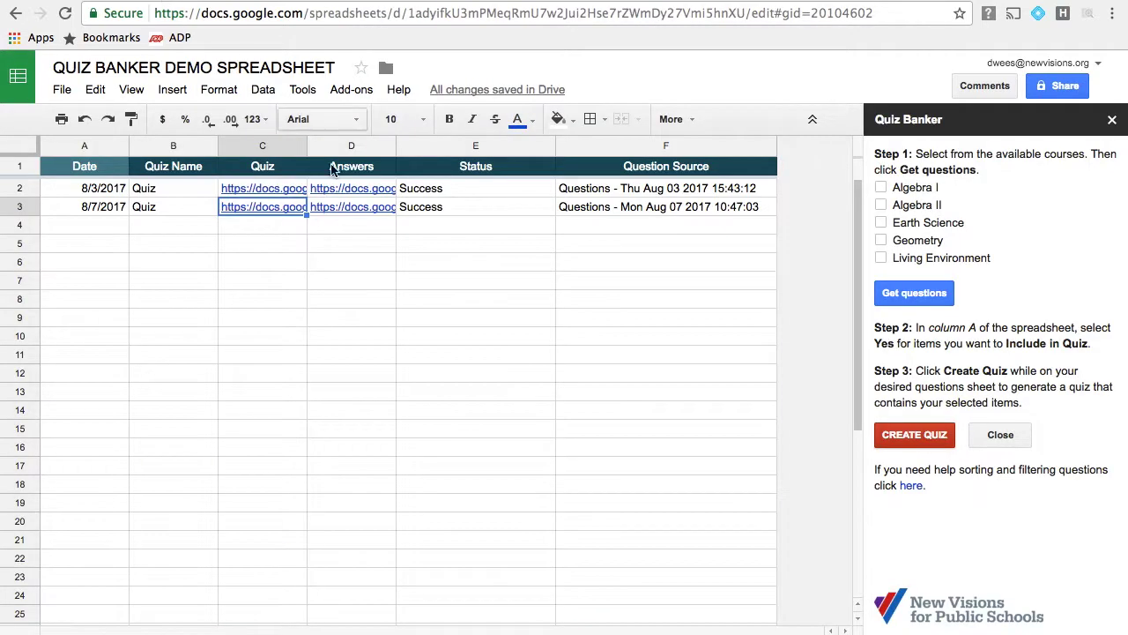
- Open the Answers for Quiz document from D3, review Question 2's response, then return to the question sheet
left_click(365, 204)
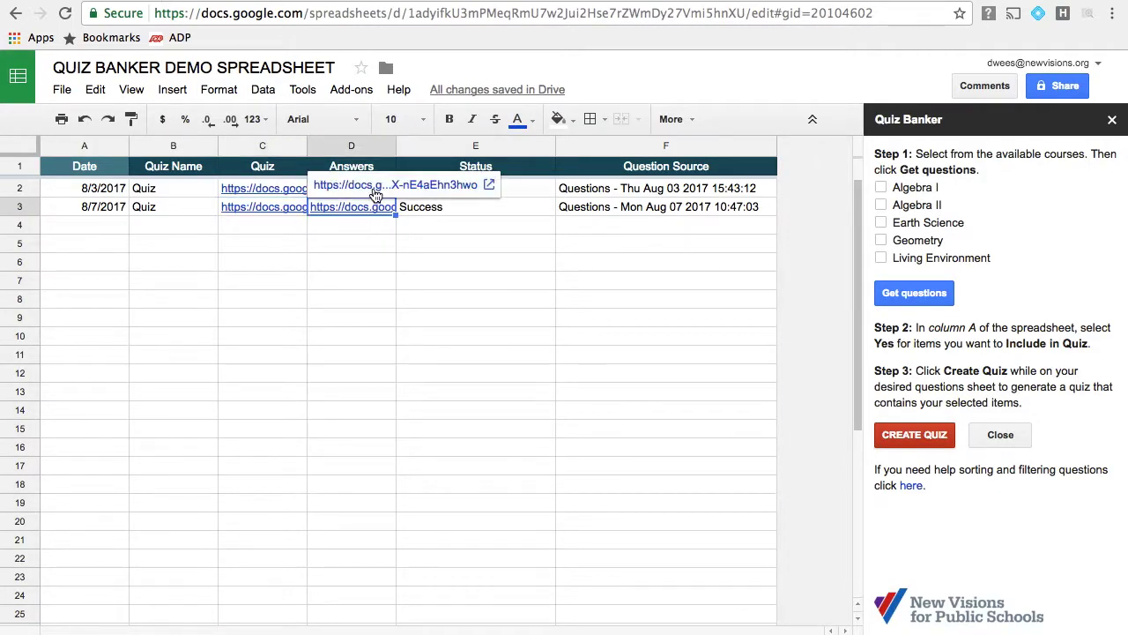
left_click(371, 187)
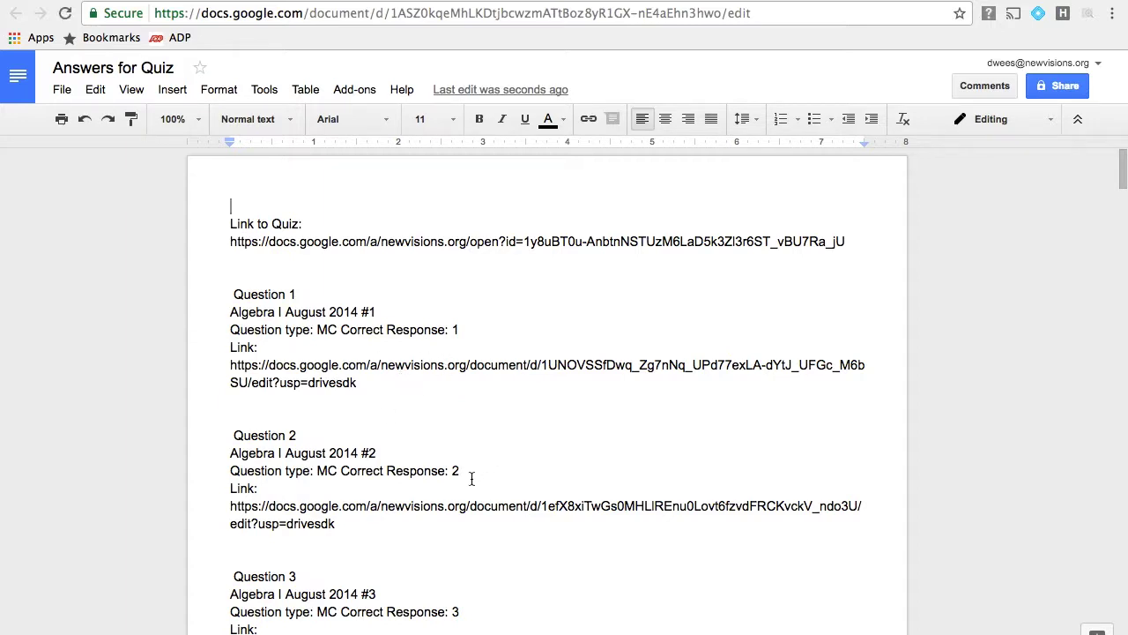
left_click_drag(464, 471, 220, 452)
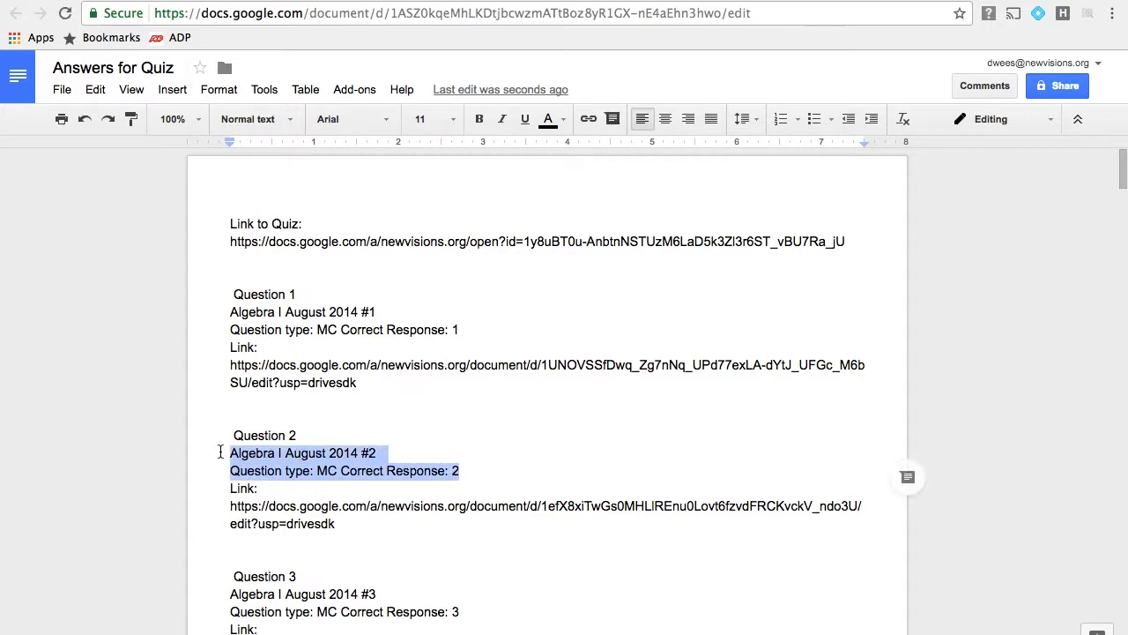
left_click(486, 475)
scroll(526, 461, "down", 1)
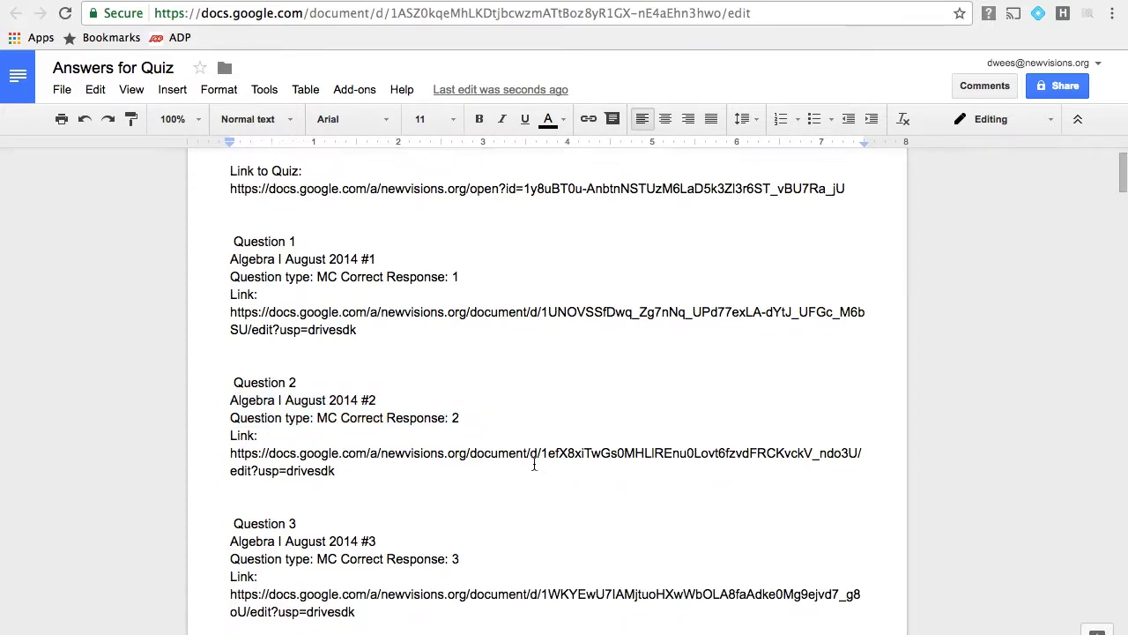
scroll(533, 465, "up", 1)
left_click(168, 1)
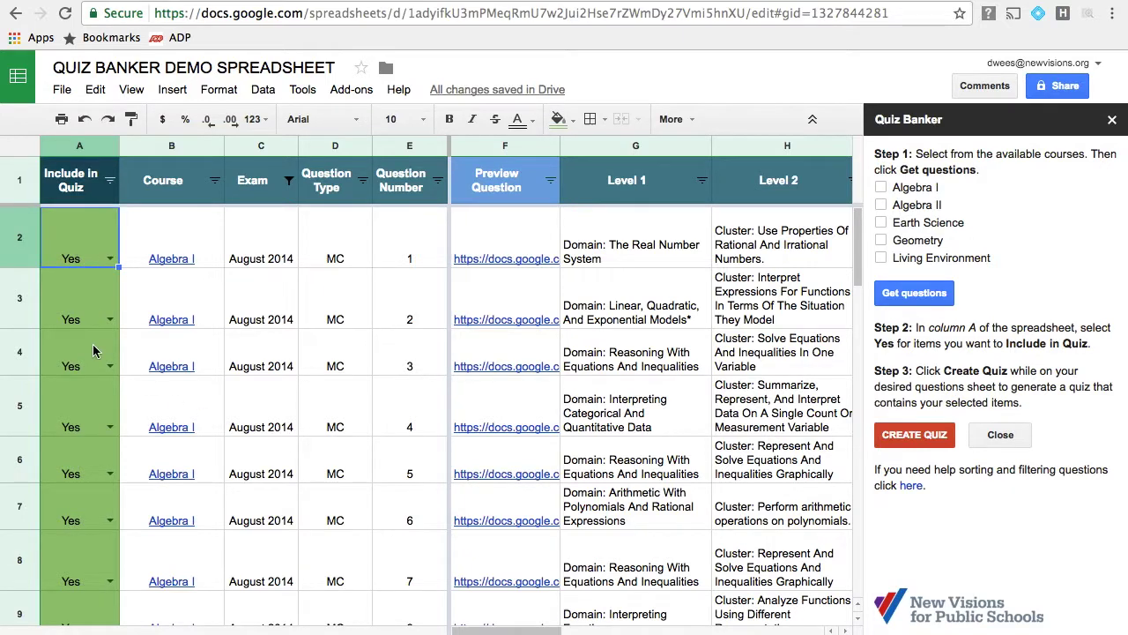
- Delete every Yes from Include in Quiz cells A2:A38
scroll(99, 465, "down", 10)
scroll(100, 508, "down", 5)
left_click(88, 547, "shift")
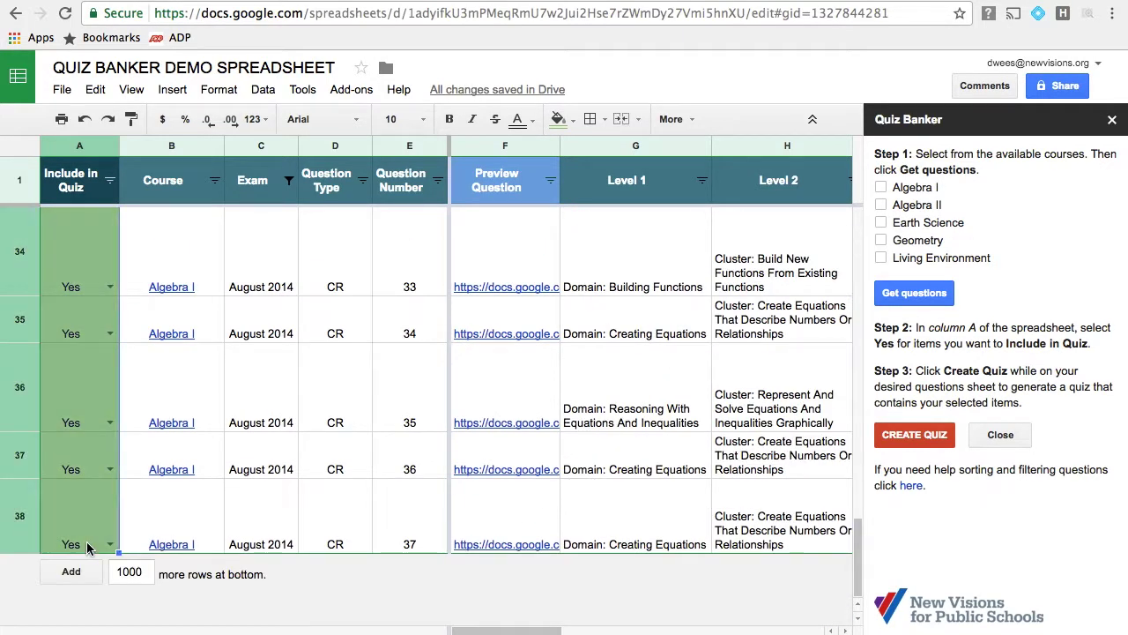
key("Delete")
- Reset the Exam column filter to include all exam dates
scroll(116, 513, "up", 15)
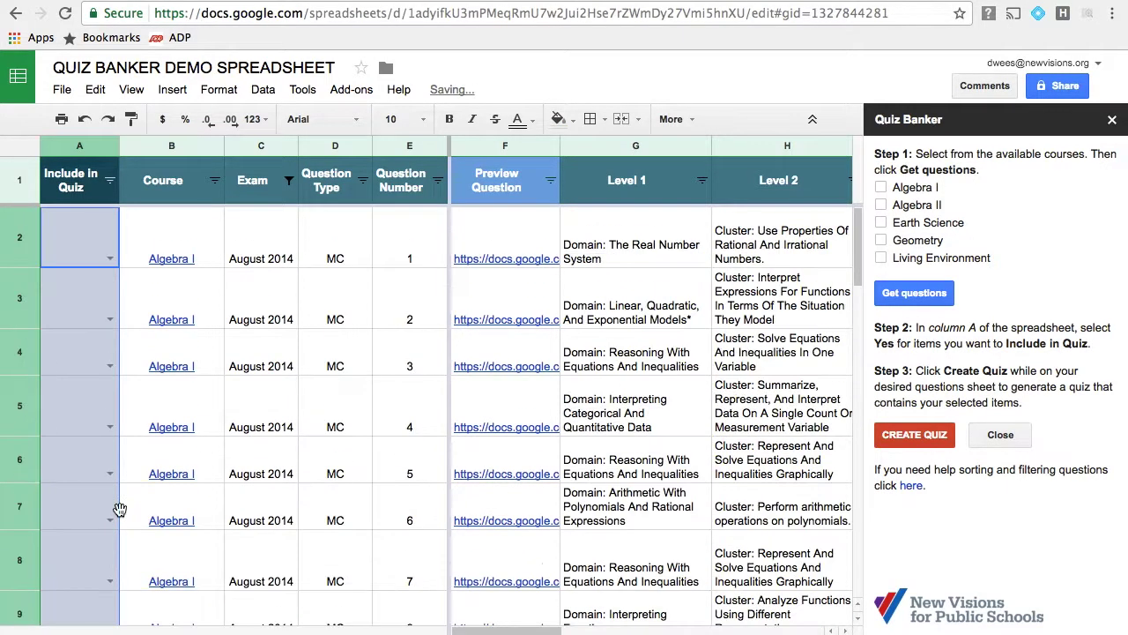
left_click(291, 385)
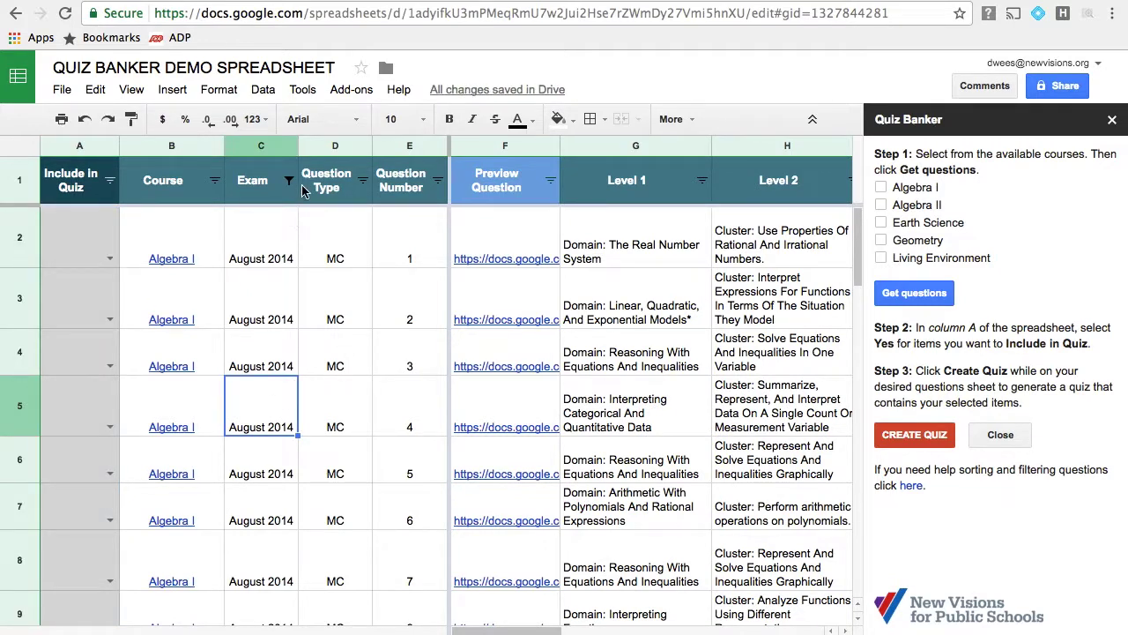
left_click(288, 180)
left_click(110, 312)
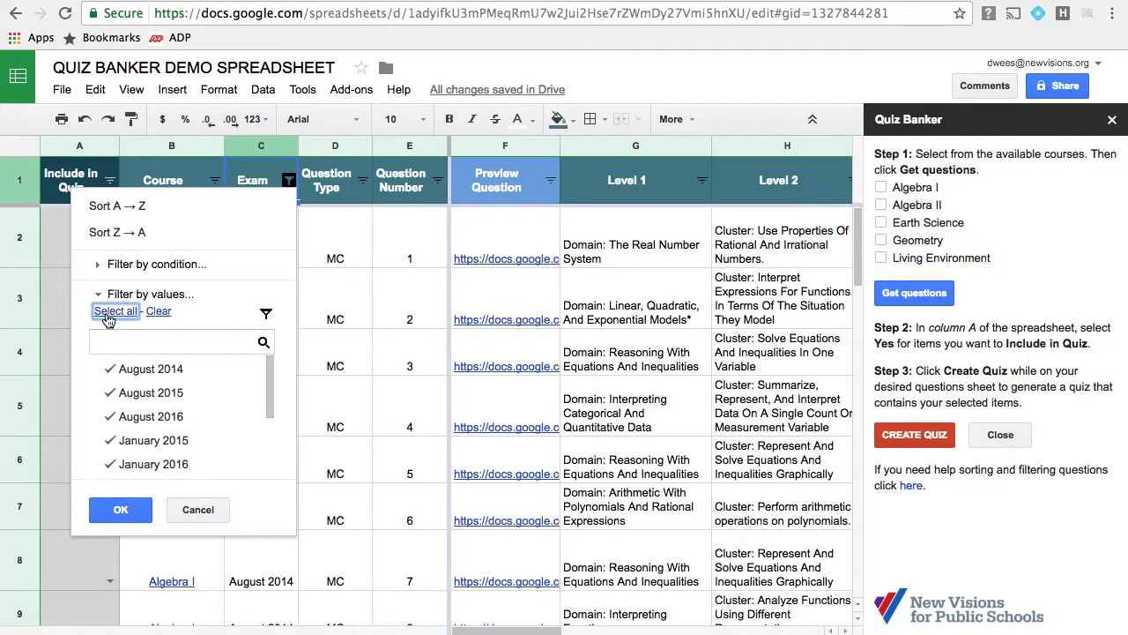
left_click(117, 516)
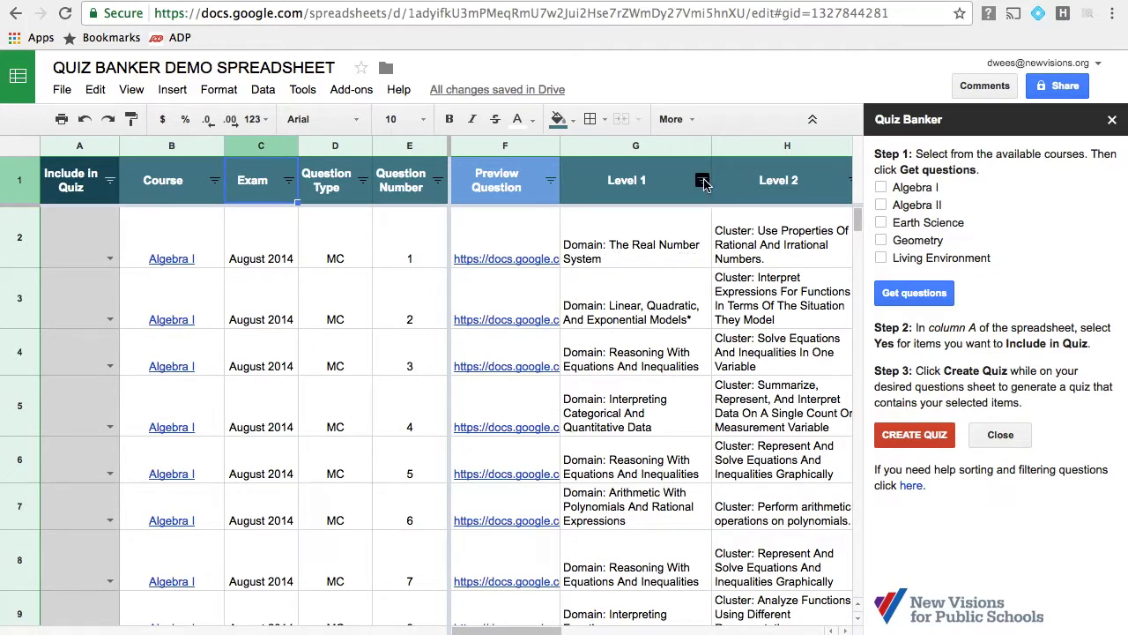
left_click_drag(532, 631, 579, 631)
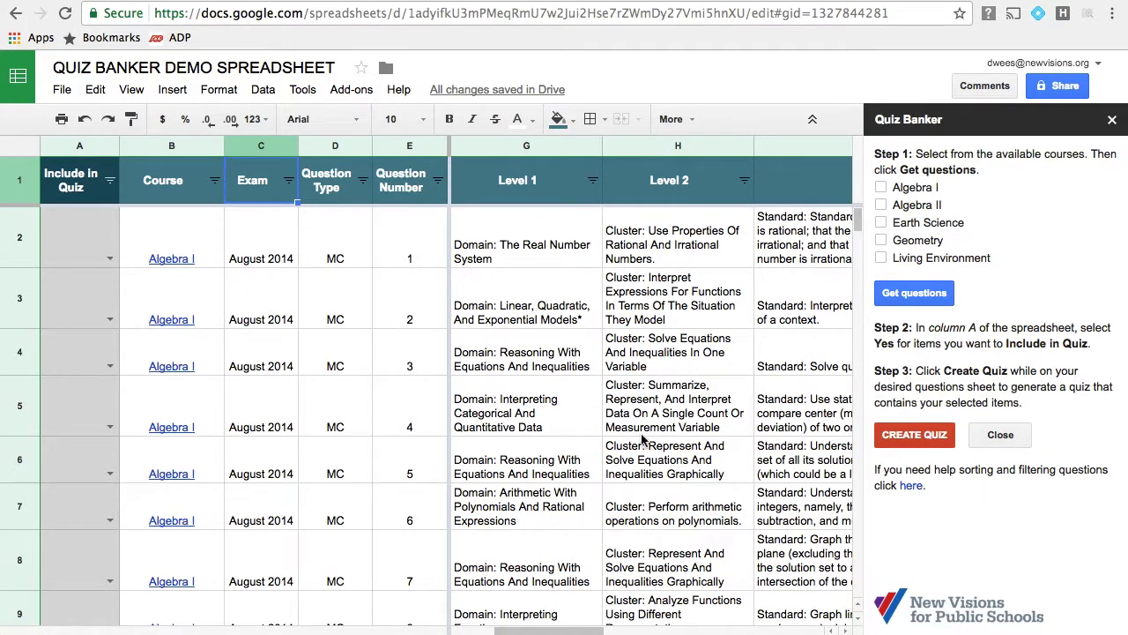
left_click_drag(561, 631, 748, 632)
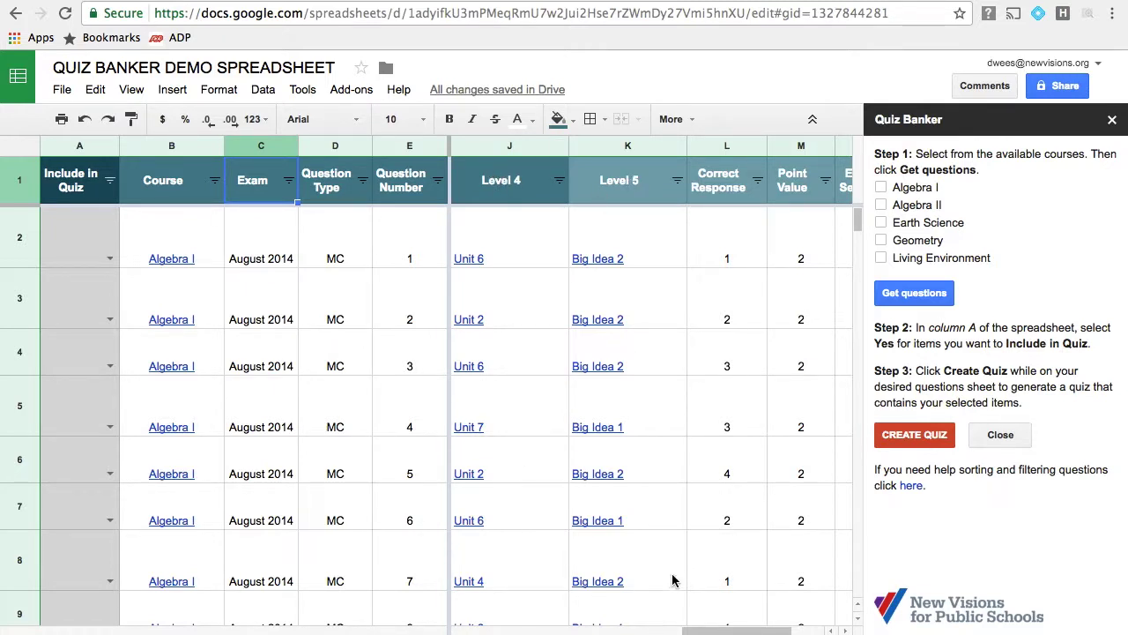
left_click_drag(755, 633, 575, 632)
- Filter the Level 1 column to Arithmetic With Polynomials And Rational Expressions only
left_click(594, 183)
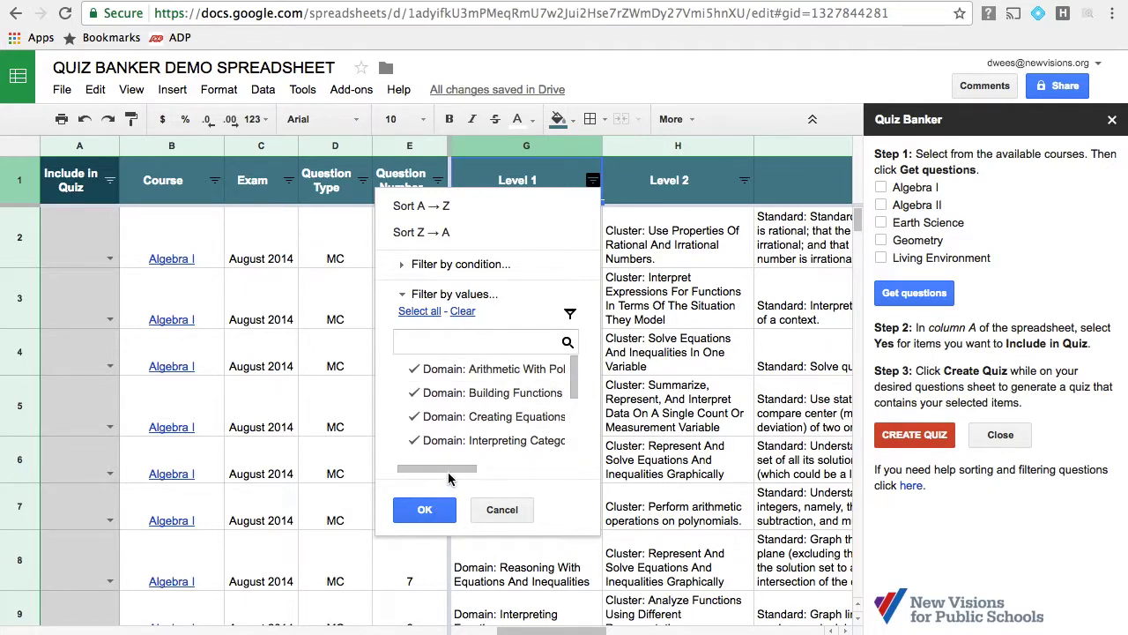
mouse_move(452, 469)
left_mouse_down()
mouse_move(542, 470)
mouse_move(453, 469)
left_mouse_up()
left_click(462, 312)
left_click(459, 368)
left_click(424, 509)
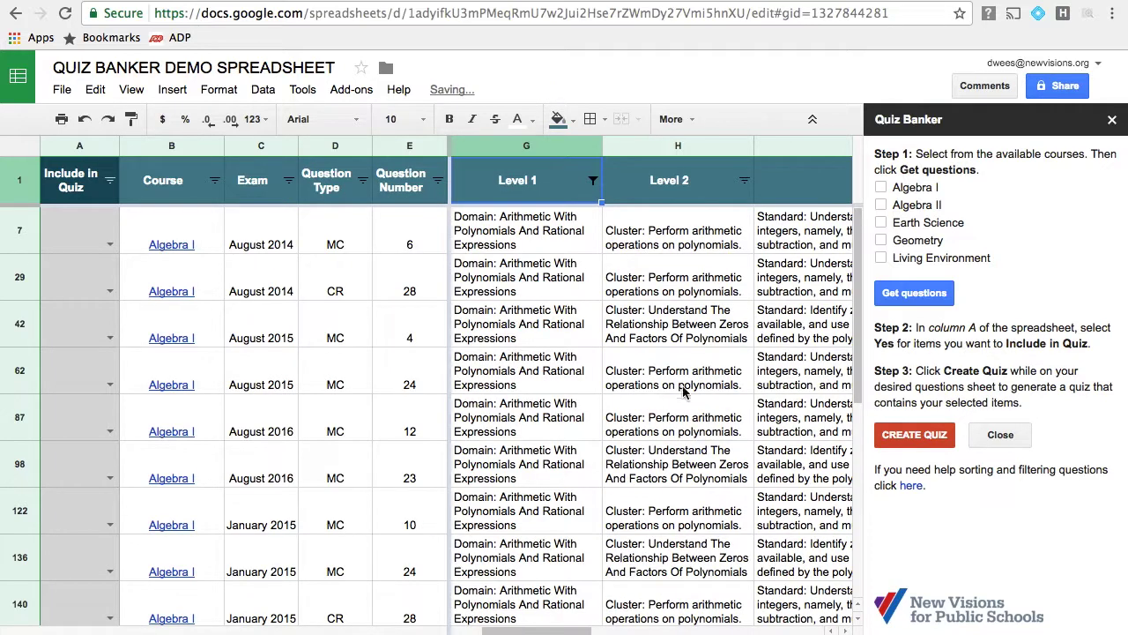
scroll(612, 429, "down", 5)
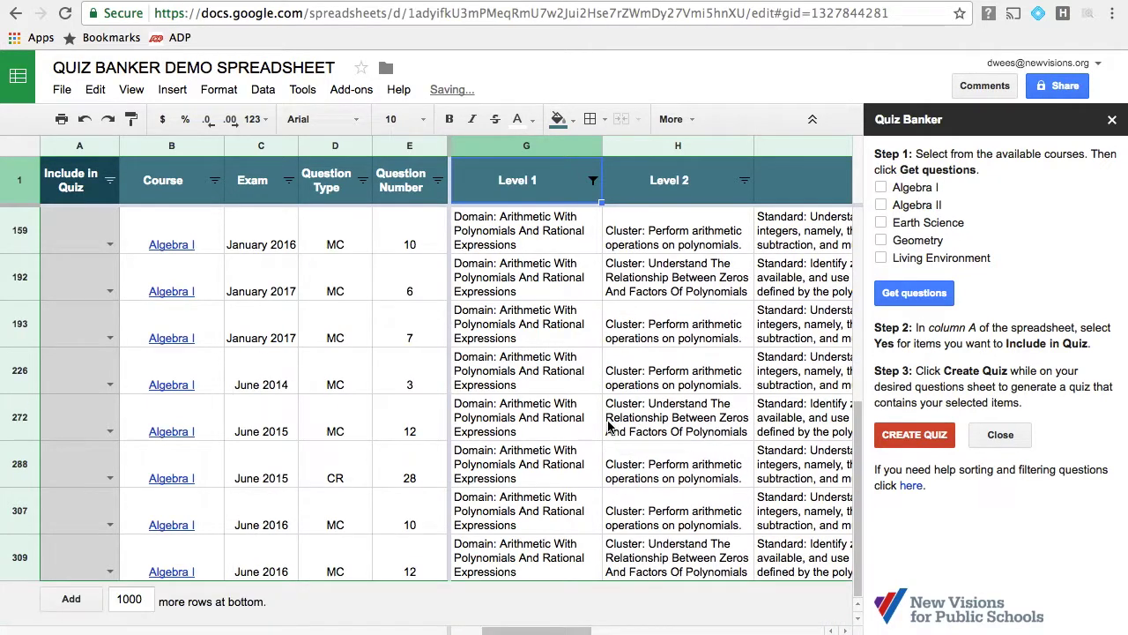
scroll(608, 423, "up", 5)
left_click(280, 227)
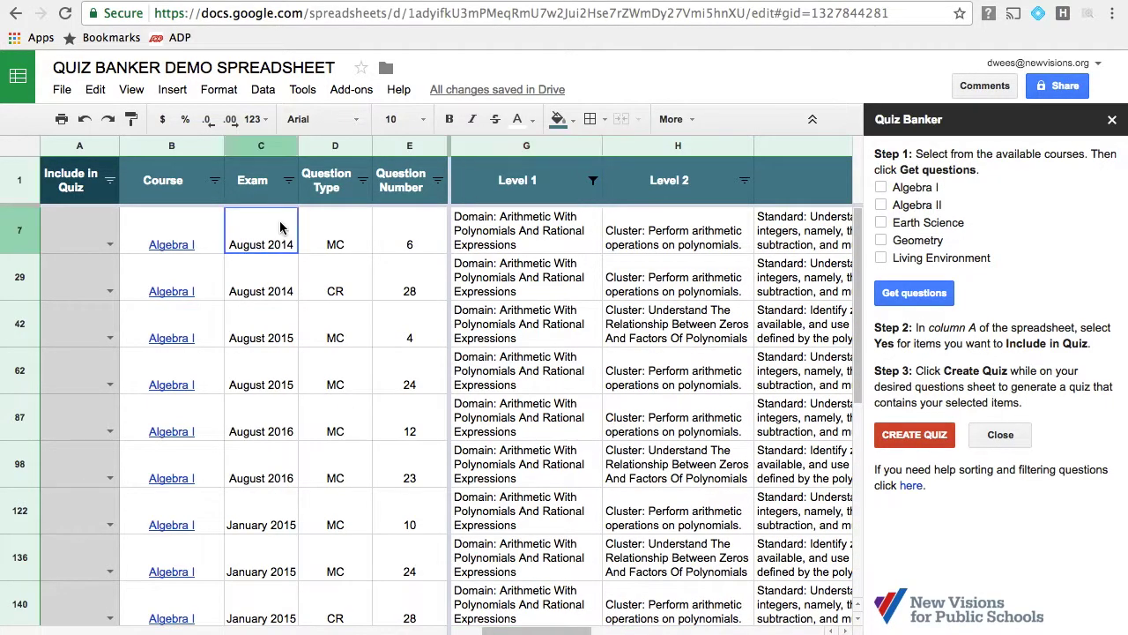
left_click(281, 396)
scroll(552, 412, "down", 3)
scroll(552, 411, "down", 3)
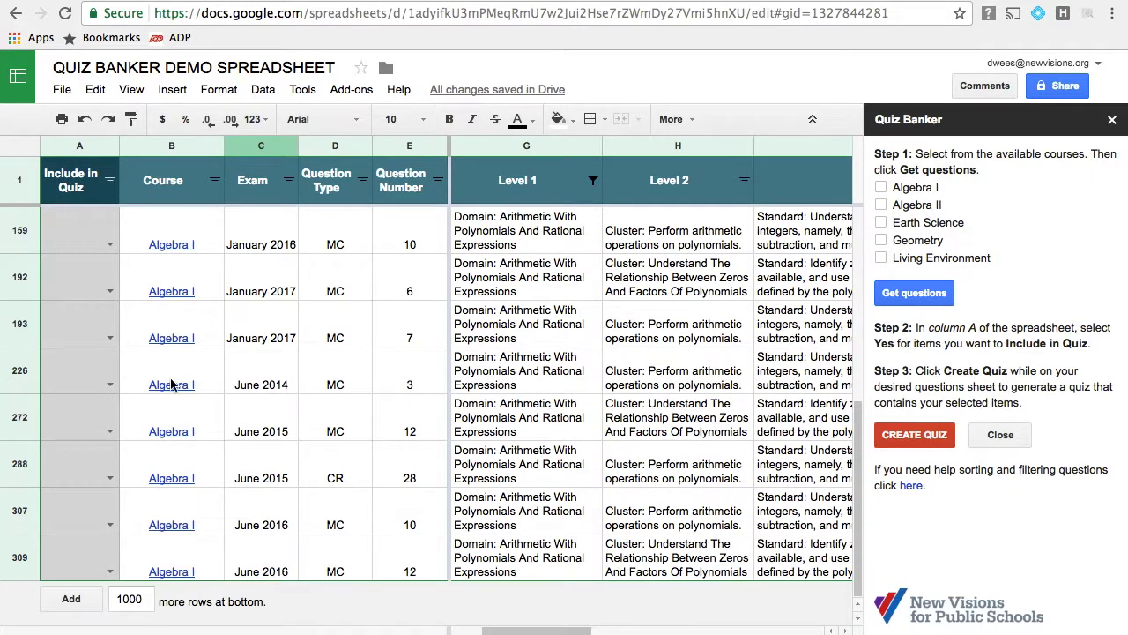
scroll(181, 382, "up", 5)
- Set cell A7, the first filtered question, to Yes
left_click(91, 245)
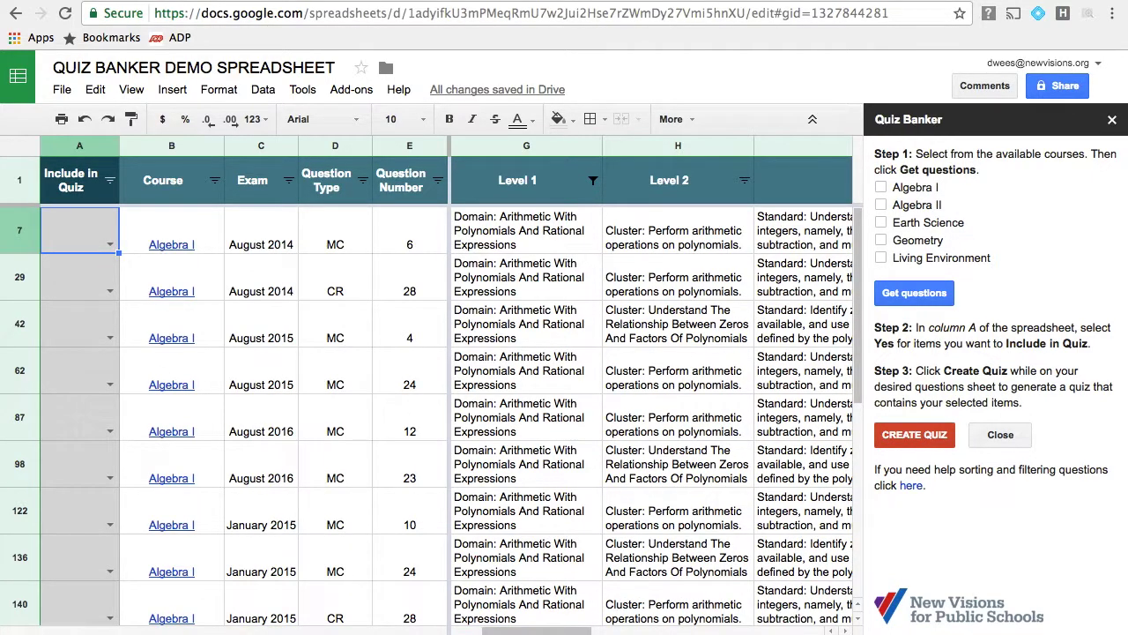
type("yes")
key("Return")
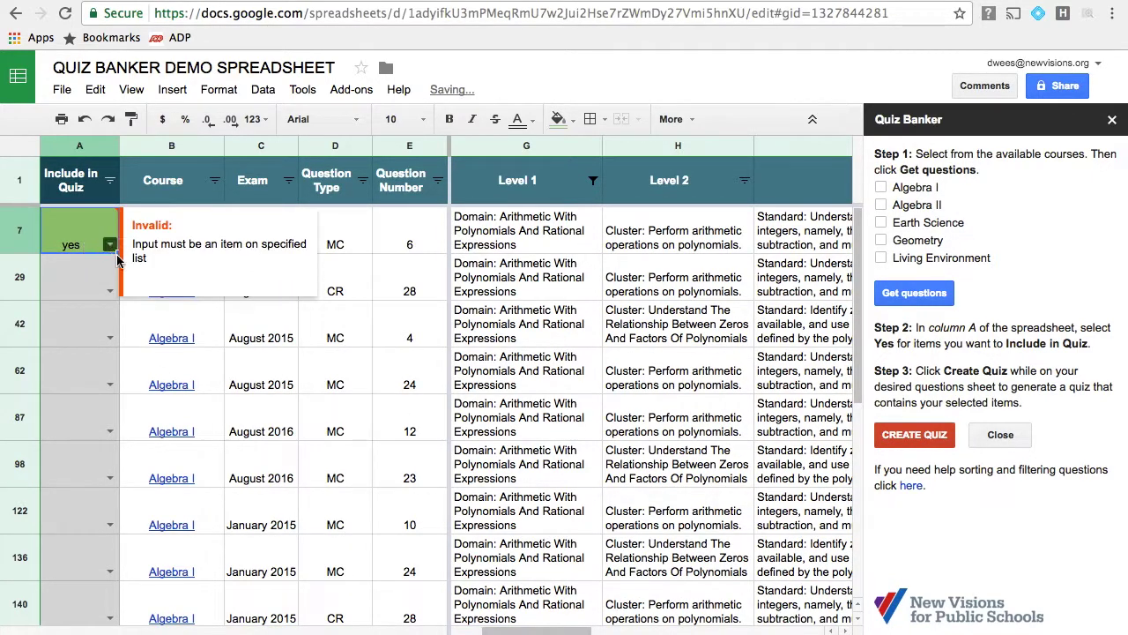
left_click(110, 245)
left_click(87, 273)
- Fill Yes into every filtered Include in Quiz cell and create the quiz
left_click(89, 293)
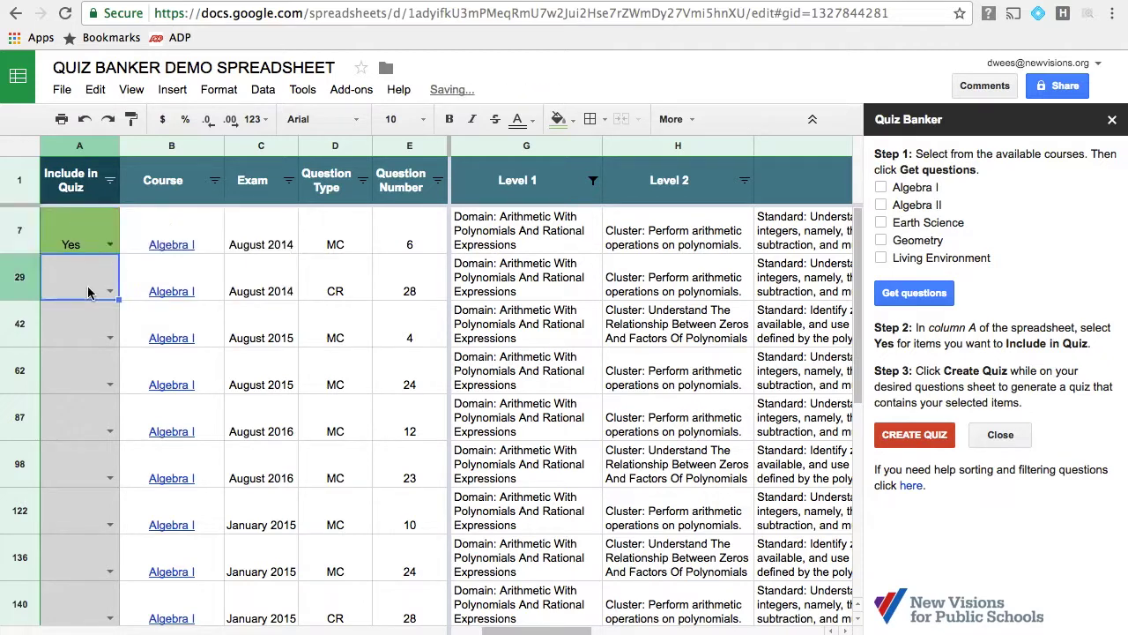
left_click(88, 235)
scroll(106, 373, "down", 5)
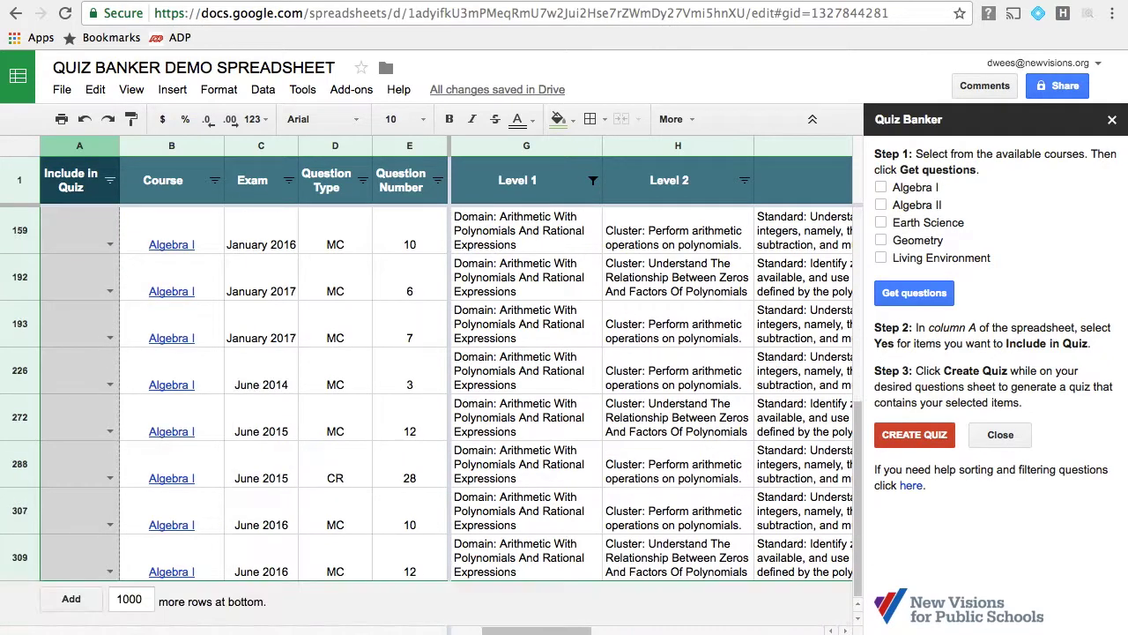
left_click_drag(79, 582, 79, 585)
scroll(66, 406, "up", 10)
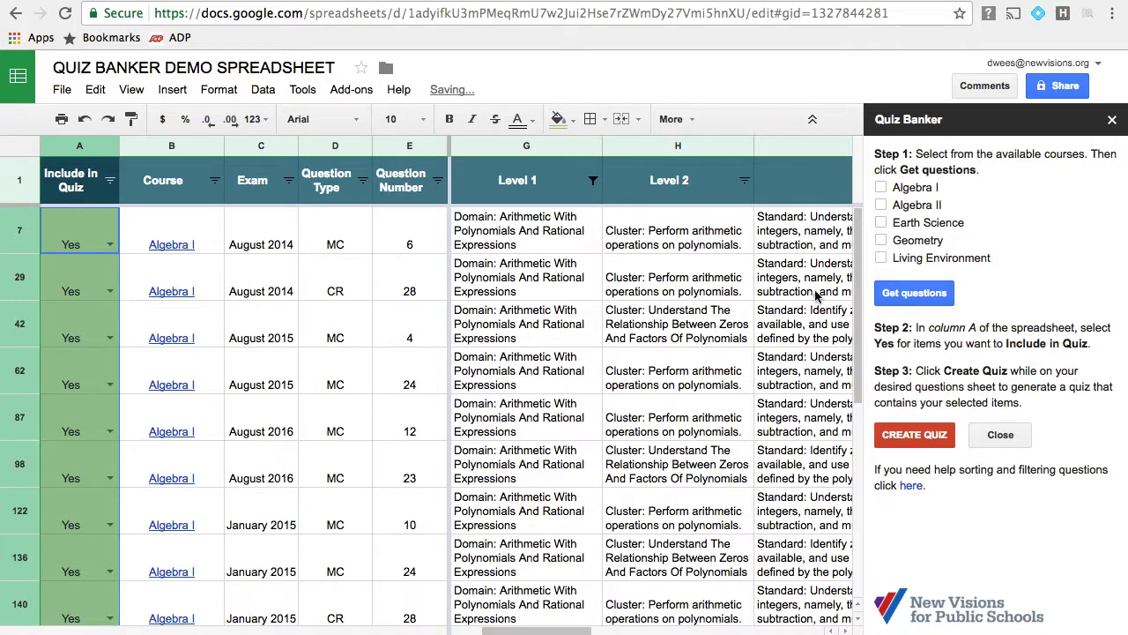
left_click(914, 441)
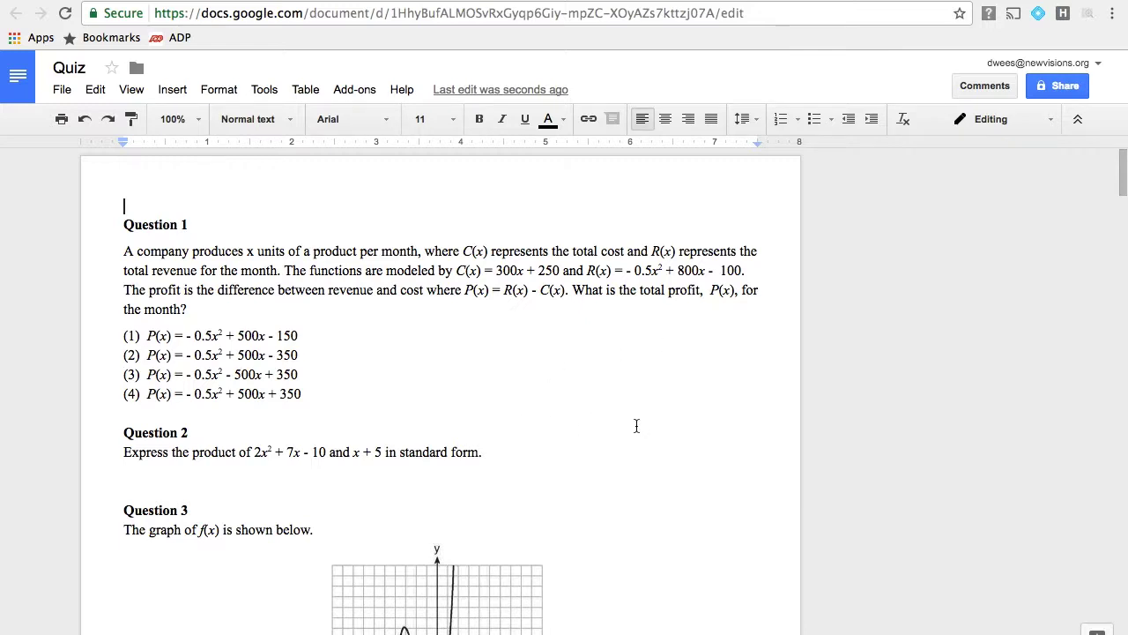
scroll(671, 433, "down", 2)
scroll(672, 398, "down", 8)
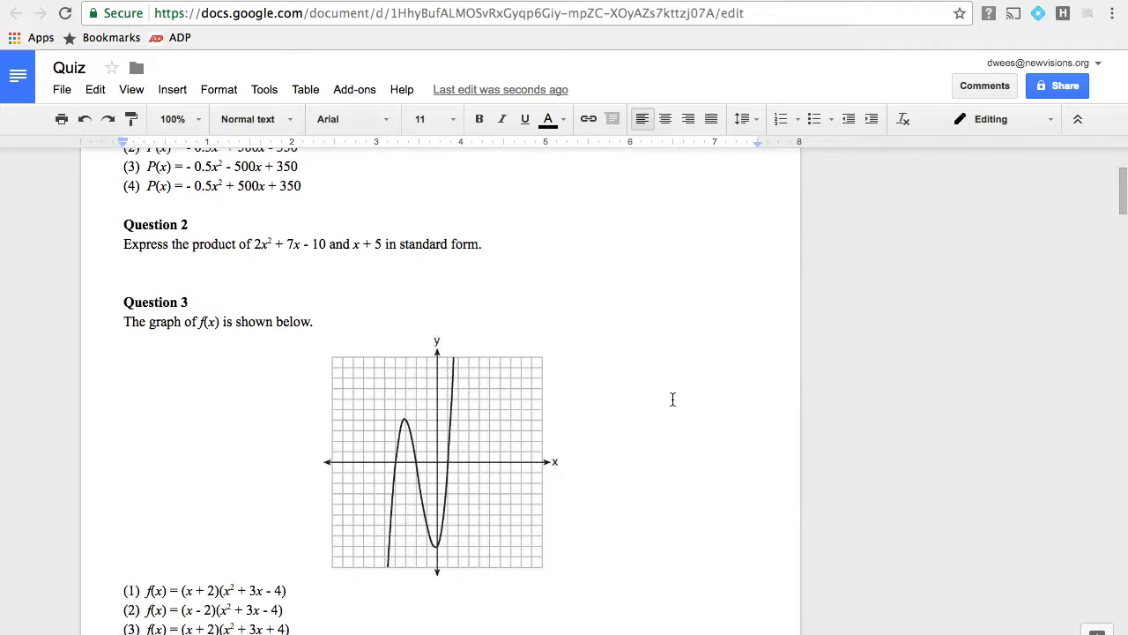